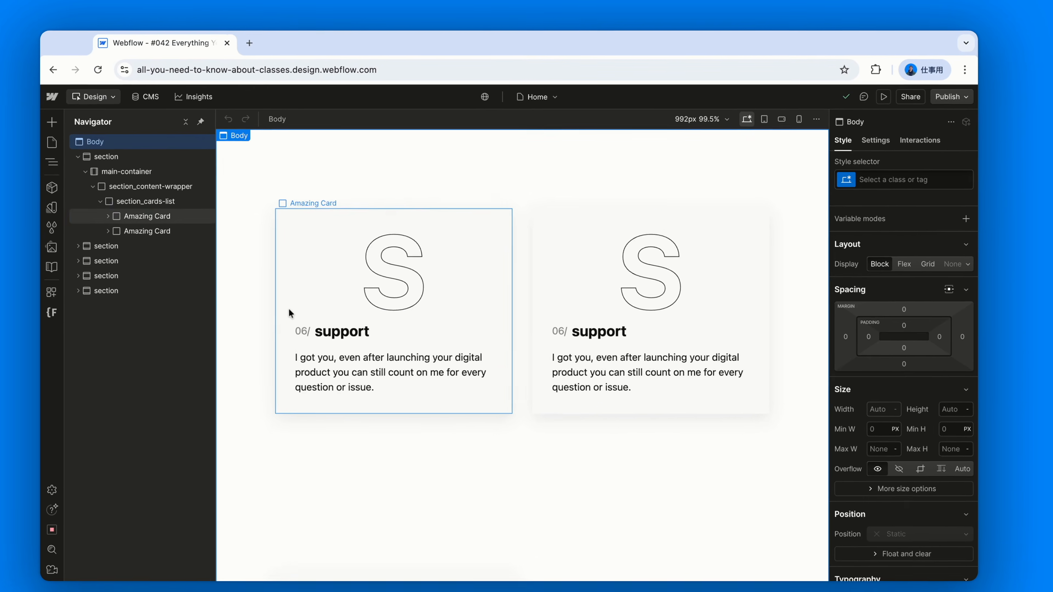
# - Select each Amazing Card in the first section and review the style properties of their shared class
pyautogui.click(289, 314)
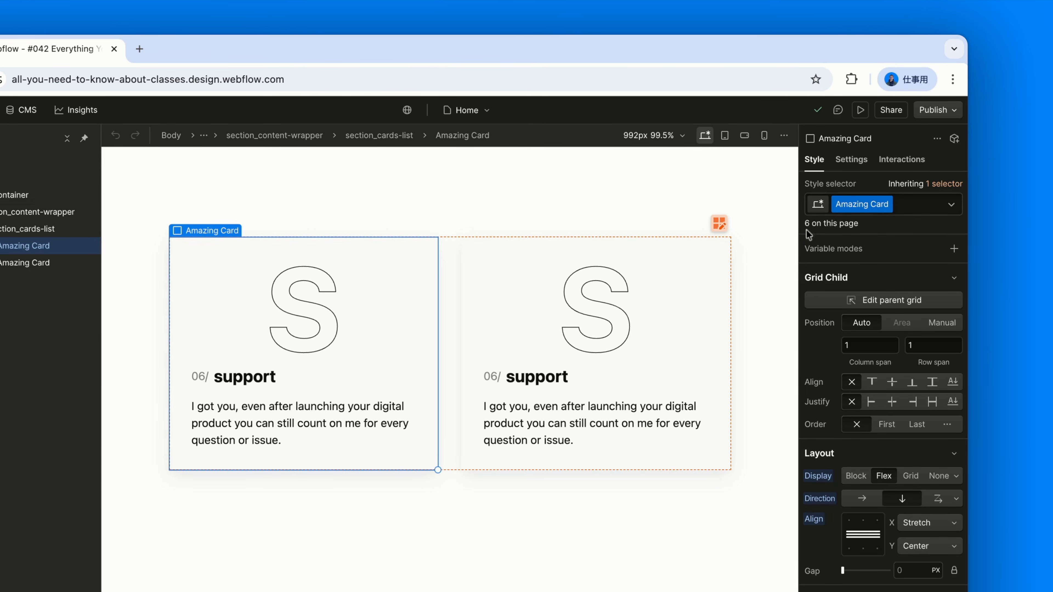
pyautogui.click(693, 254)
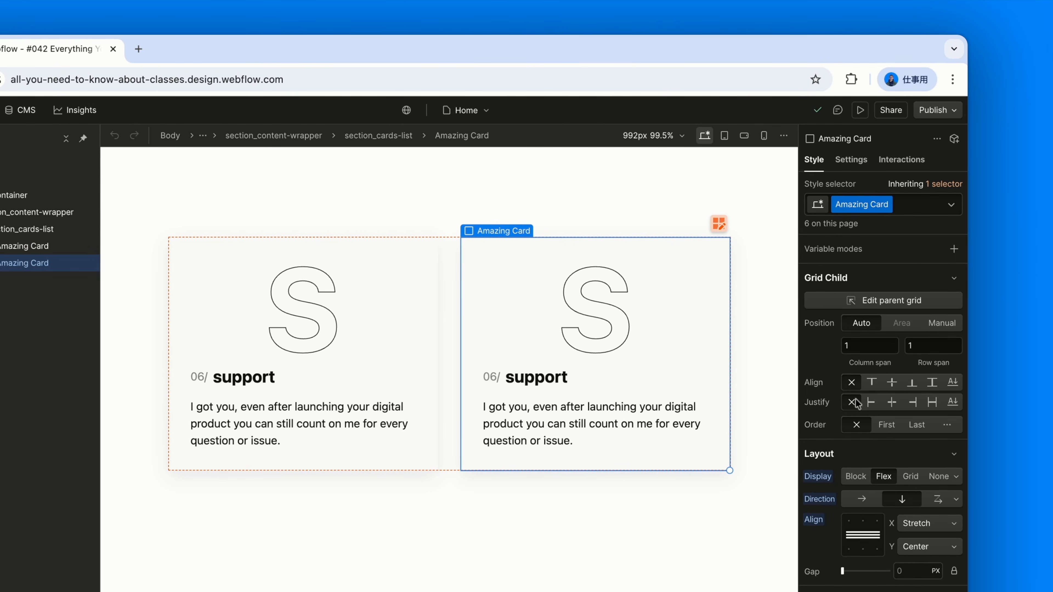
pyautogui.scroll(-3, 858, 402)
pyautogui.scroll(-12, 858, 402)
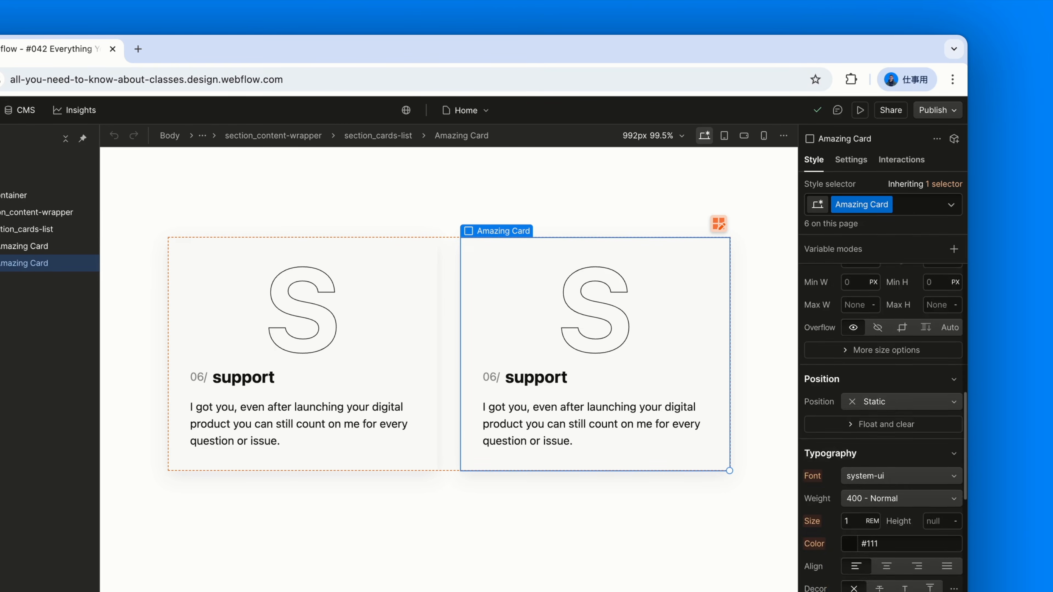
pyautogui.scroll(-10, 858, 402)
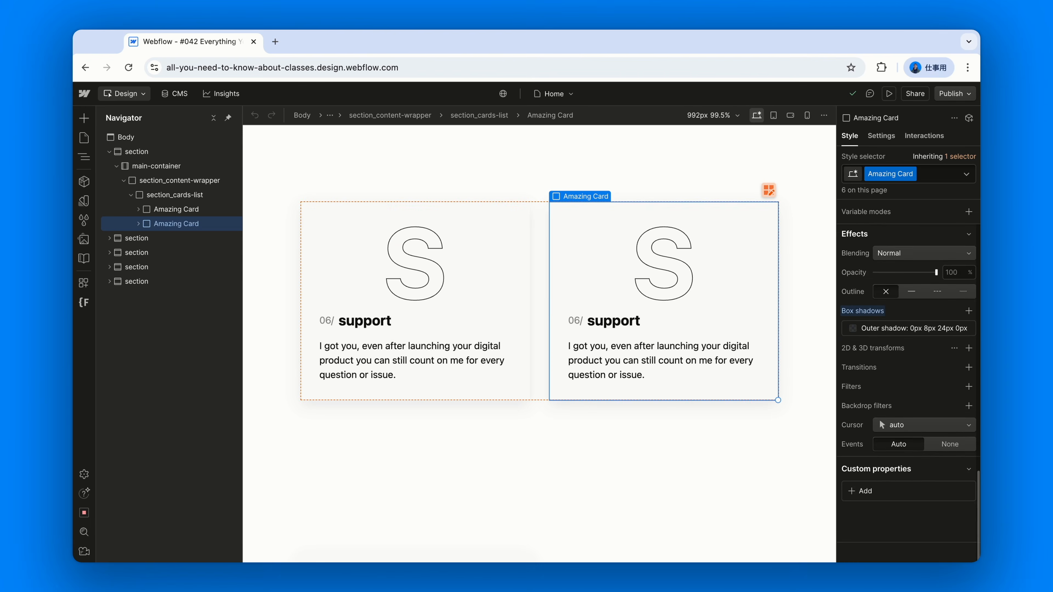
pyautogui.scroll(10, 908, 386)
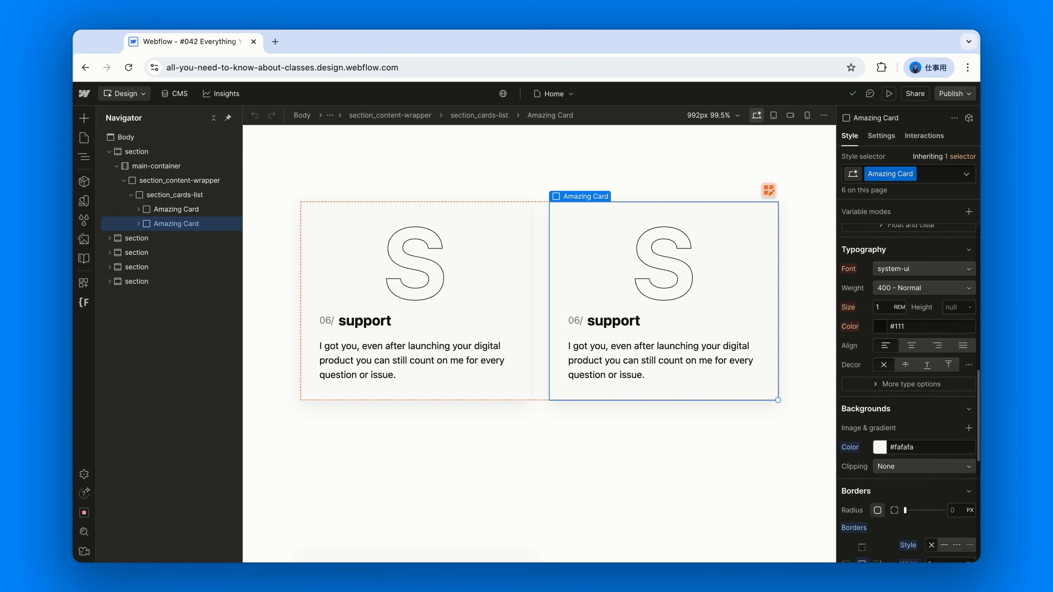
pyautogui.scroll(8, 908, 395)
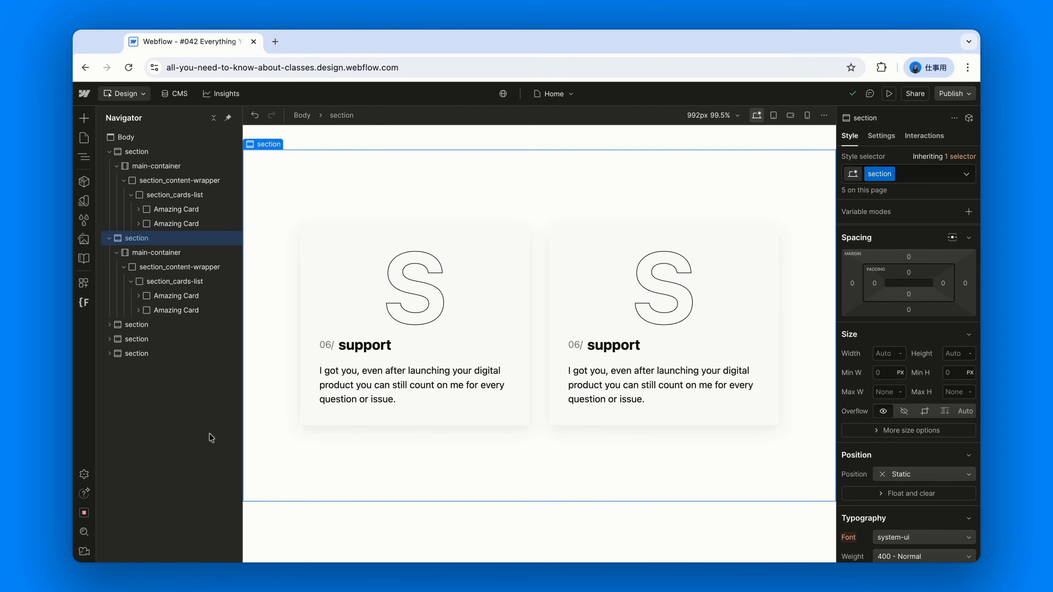
# - Rename the Amazing Card class to Look At My Card from the first card in the second section
pyautogui.click(313, 278)
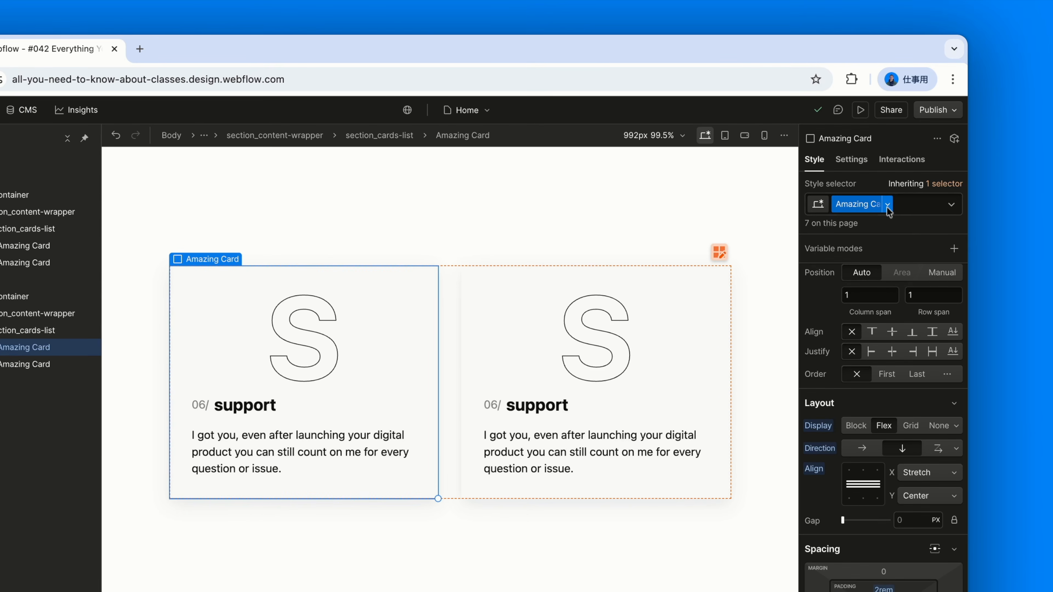
pyautogui.click(914, 174)
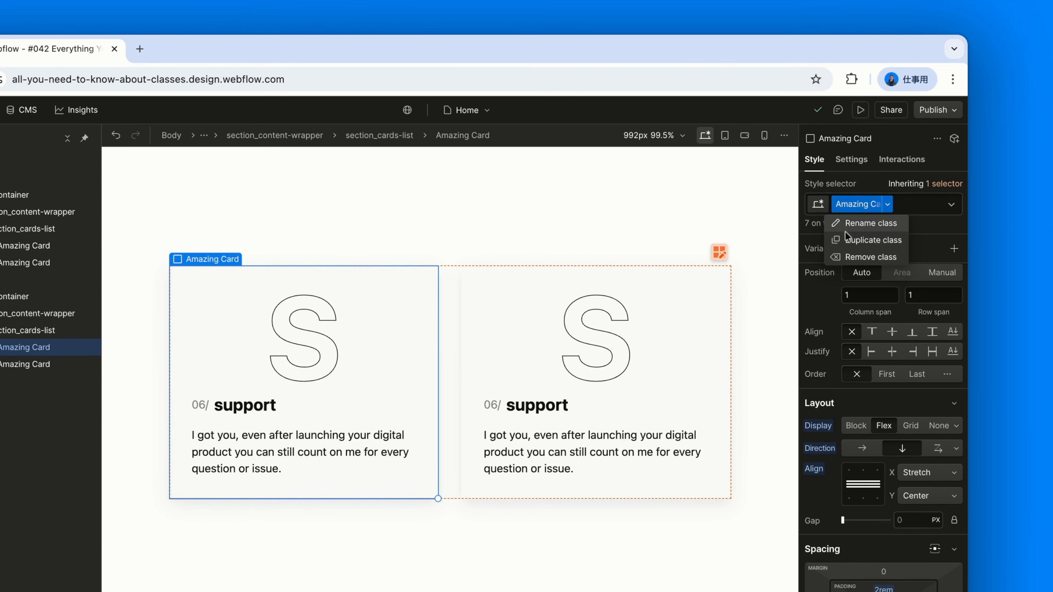
pyautogui.click(856, 224)
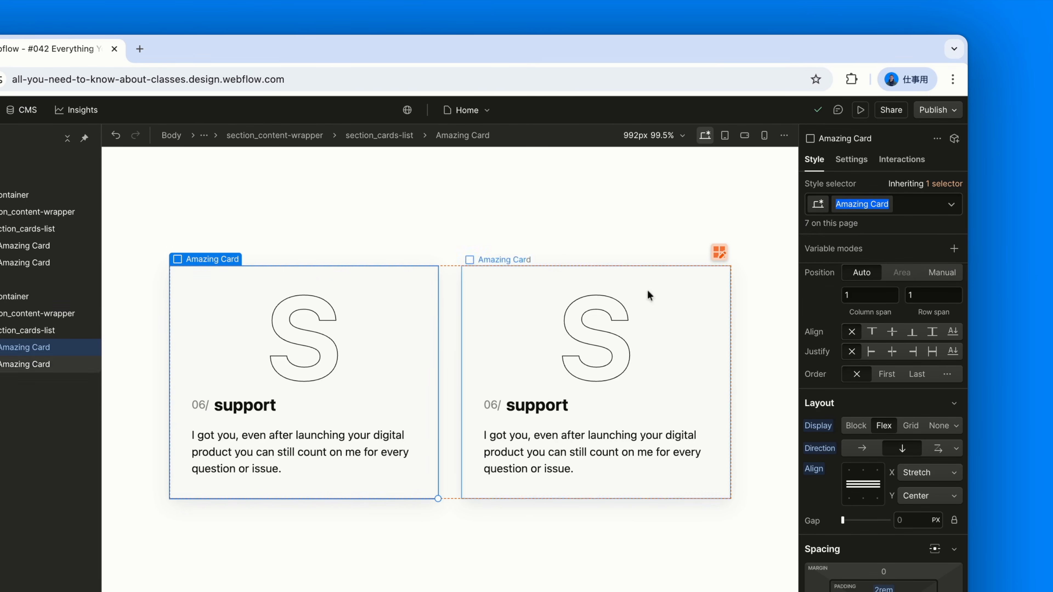
pyautogui.click(444, 555)
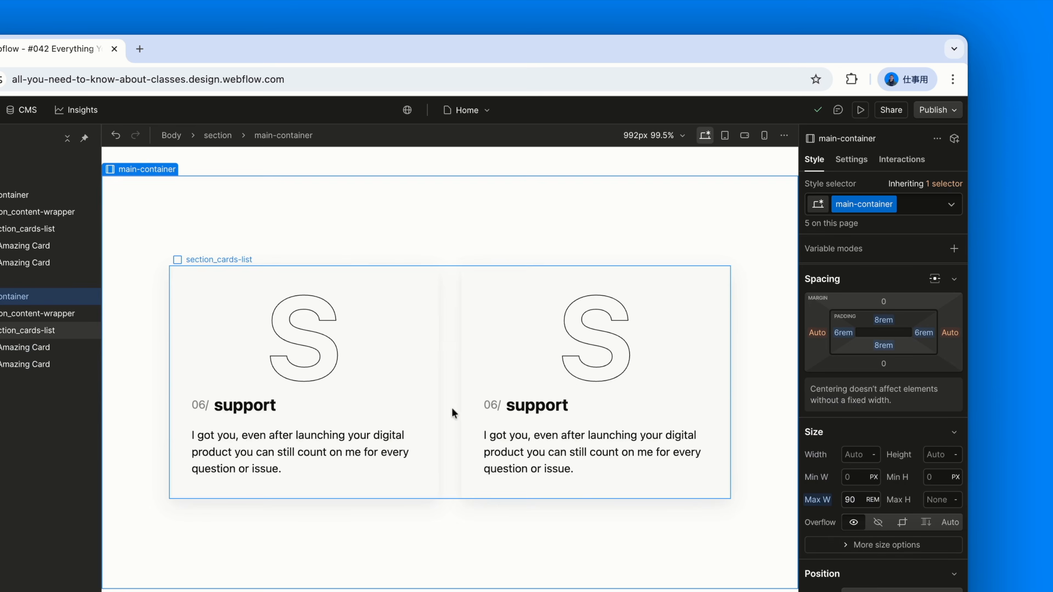
pyautogui.click(434, 317)
pyautogui.press('super+shift+Return')
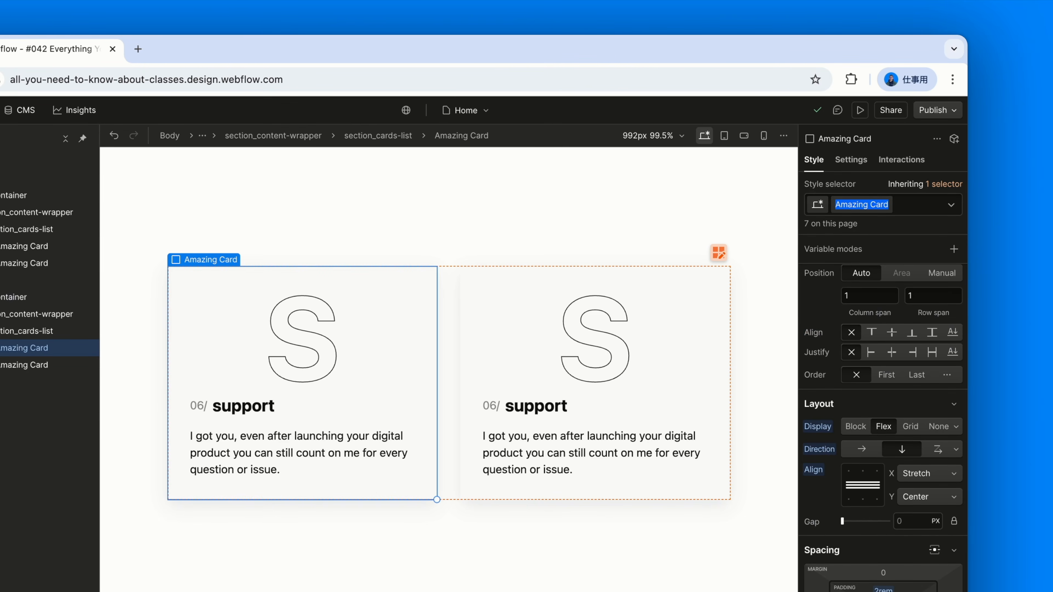
pyautogui.write('Look At My Ca')
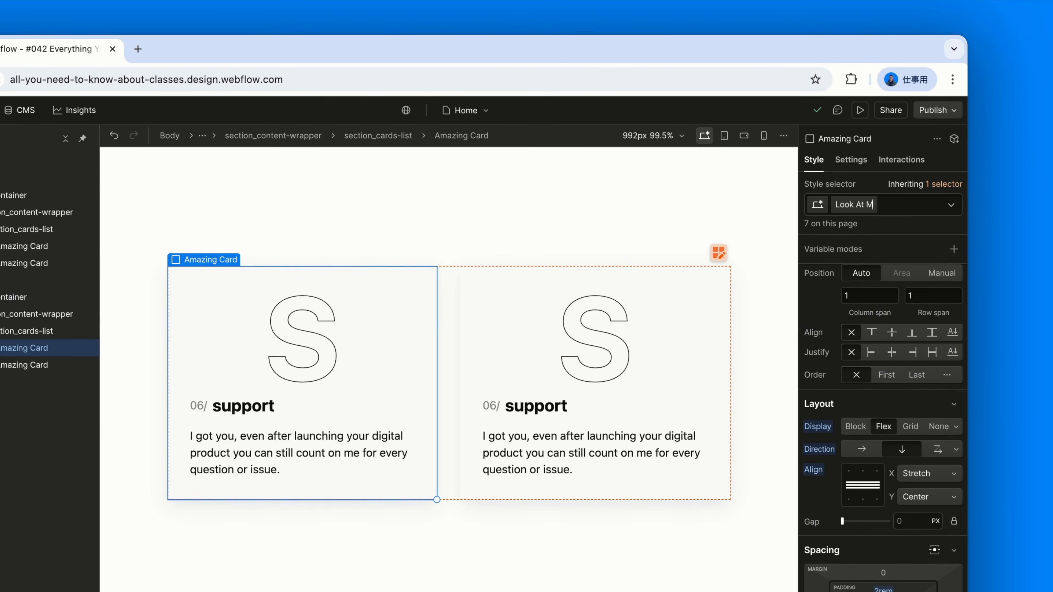
pyautogui.write('rd')
pyautogui.press('Return')
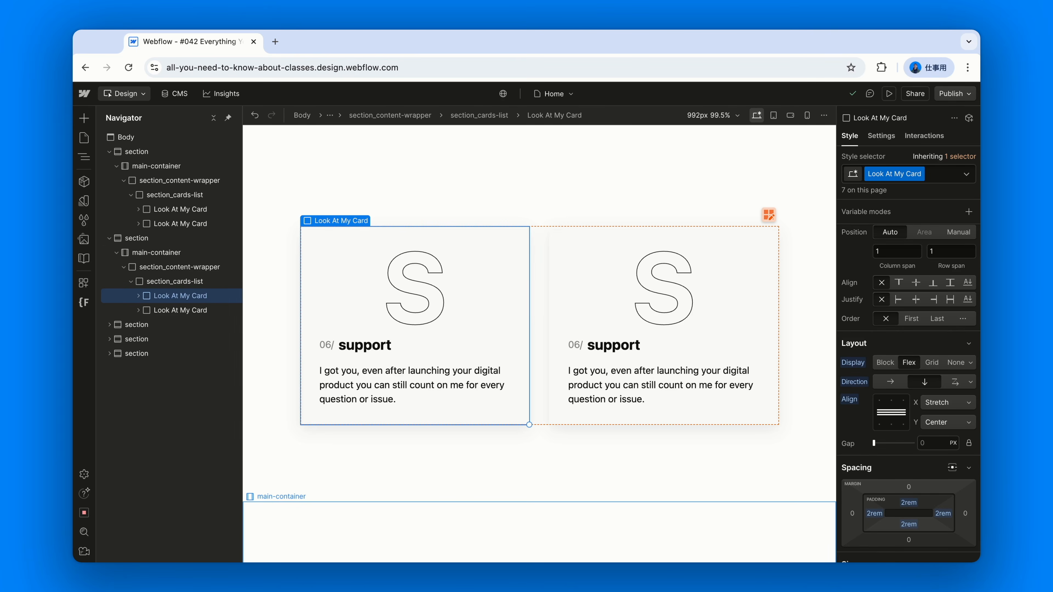
# - Duplicate the Look At My Card class on the second card of the second section
pyautogui.click(560, 283)
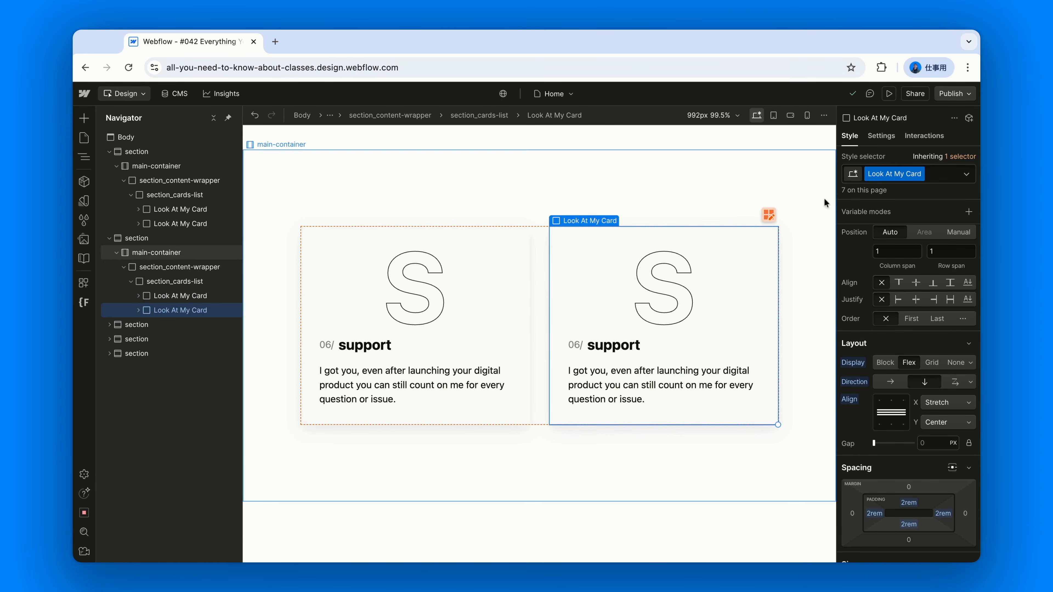
pyautogui.click(525, 251)
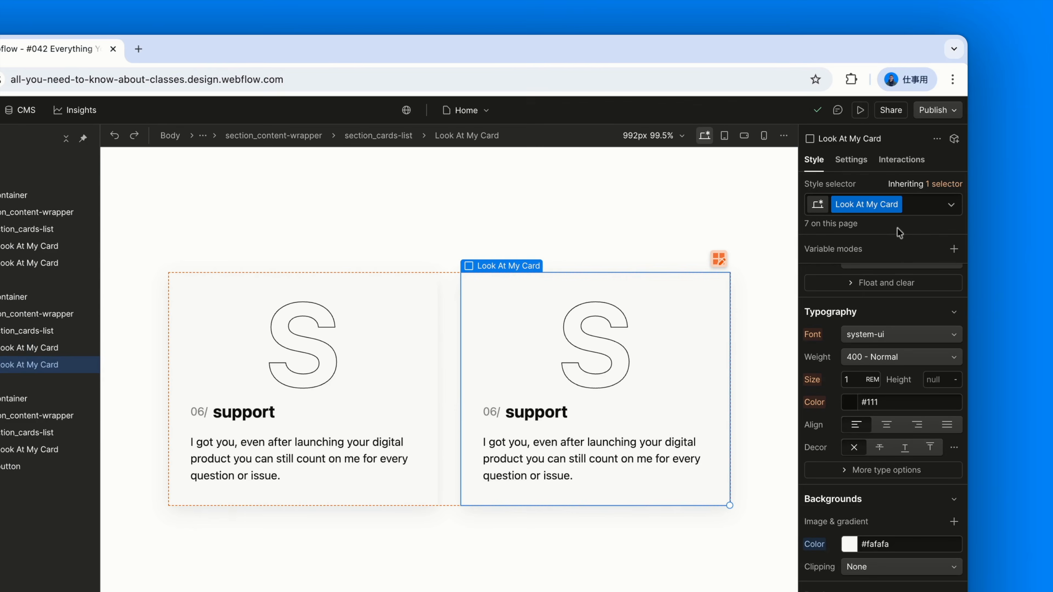
pyautogui.click(898, 209)
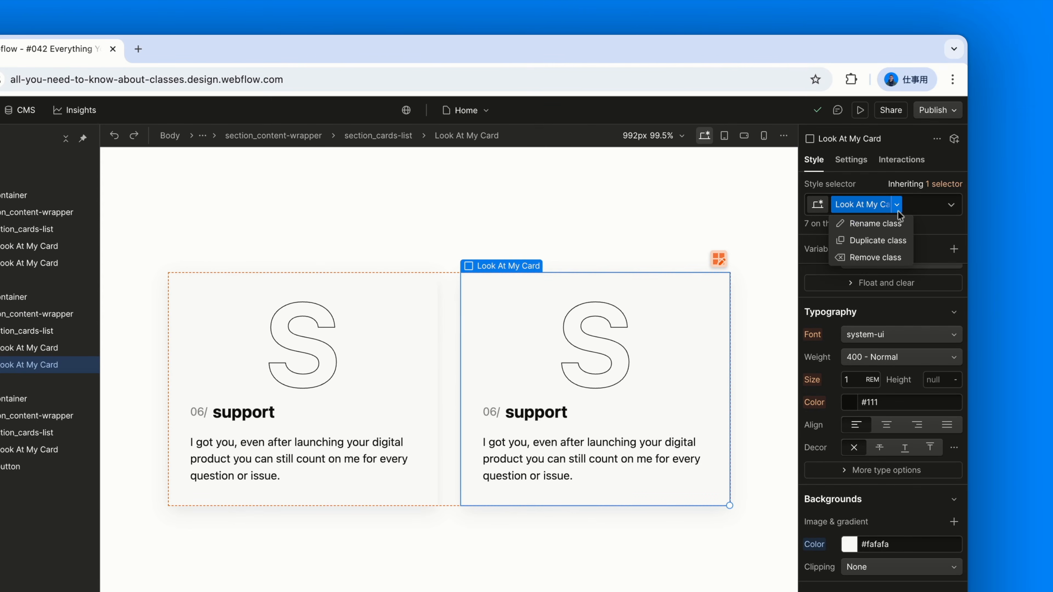
pyautogui.click(872, 241)
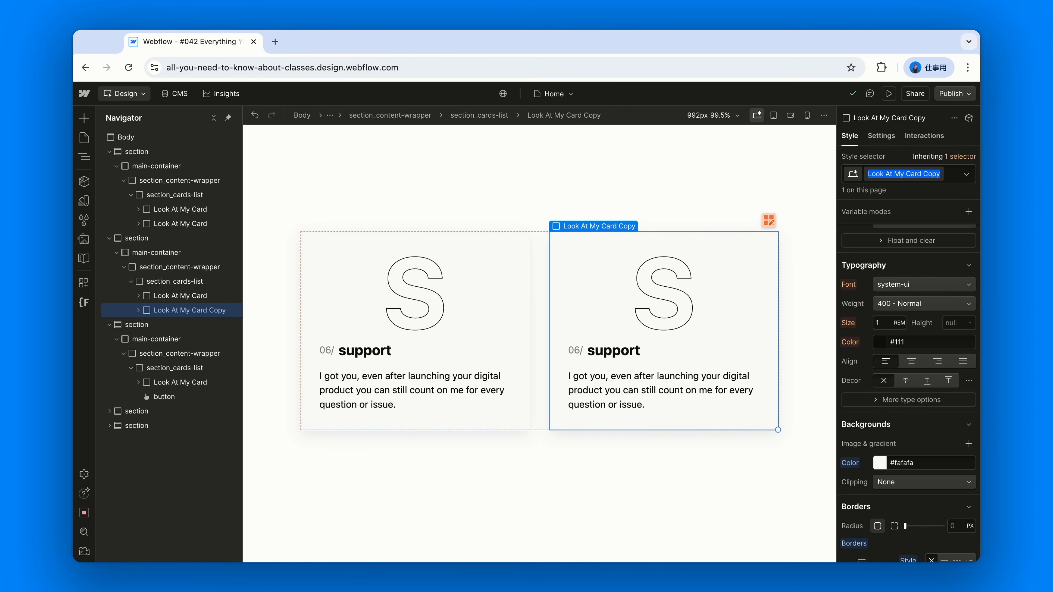
# - Pick a different background colour for the duplicated card class
pyautogui.scroll(-5, 887, 315)
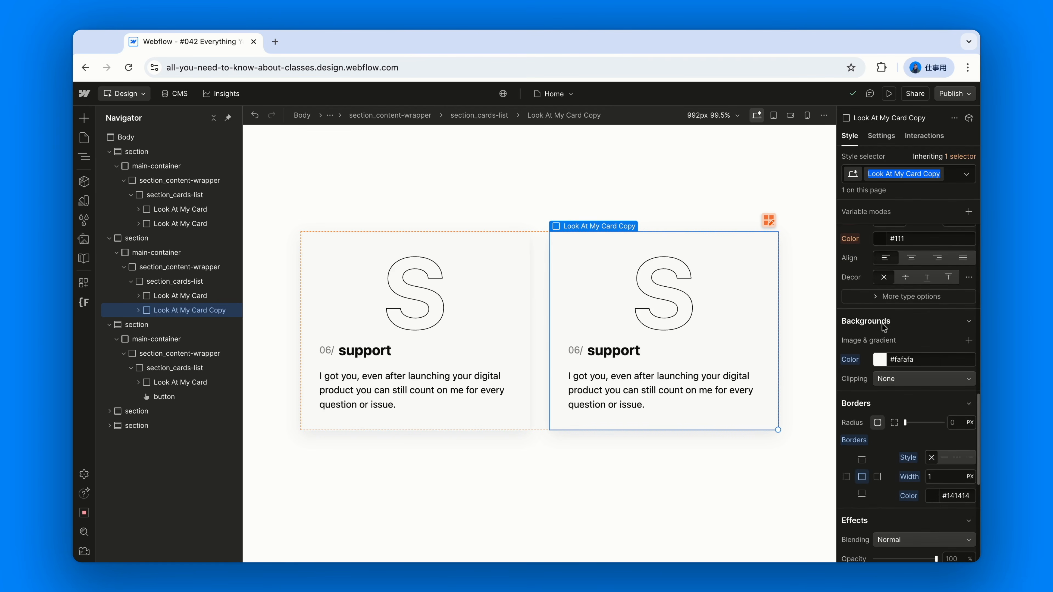
pyautogui.click(882, 365)
pyautogui.moveTo(901, 412); pyautogui.dragTo(841, 384)
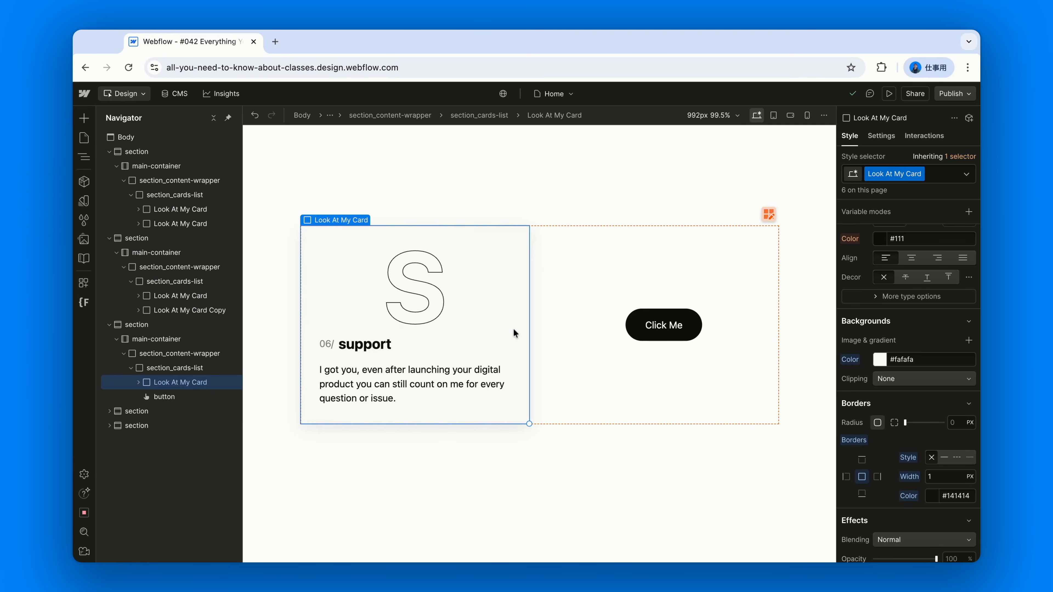
# - Try to add a combo class named "combo class" to the card in the third section
pyautogui.click(935, 199)
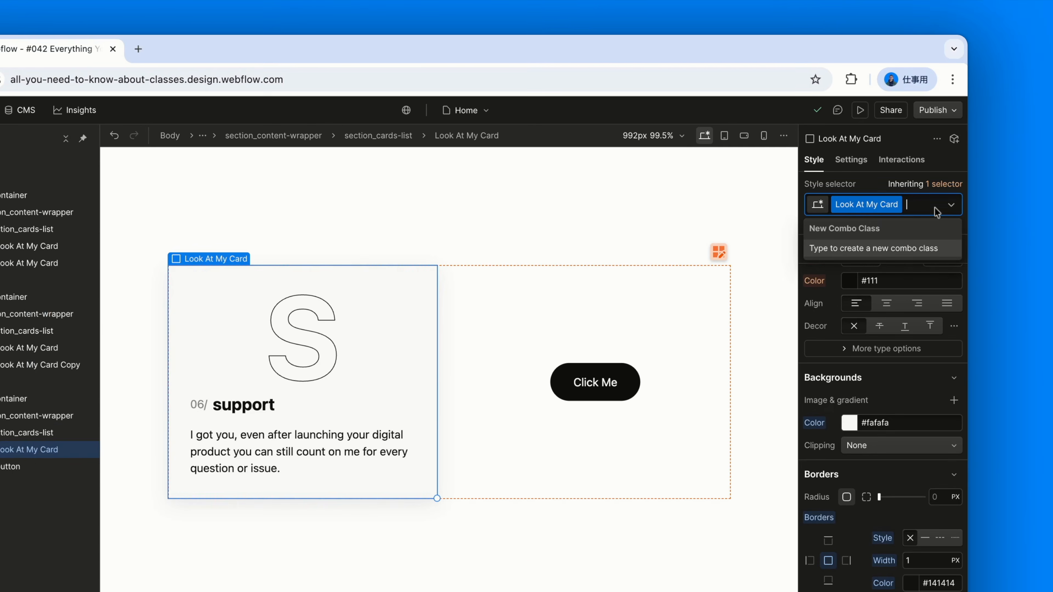
pyautogui.write('combo class')
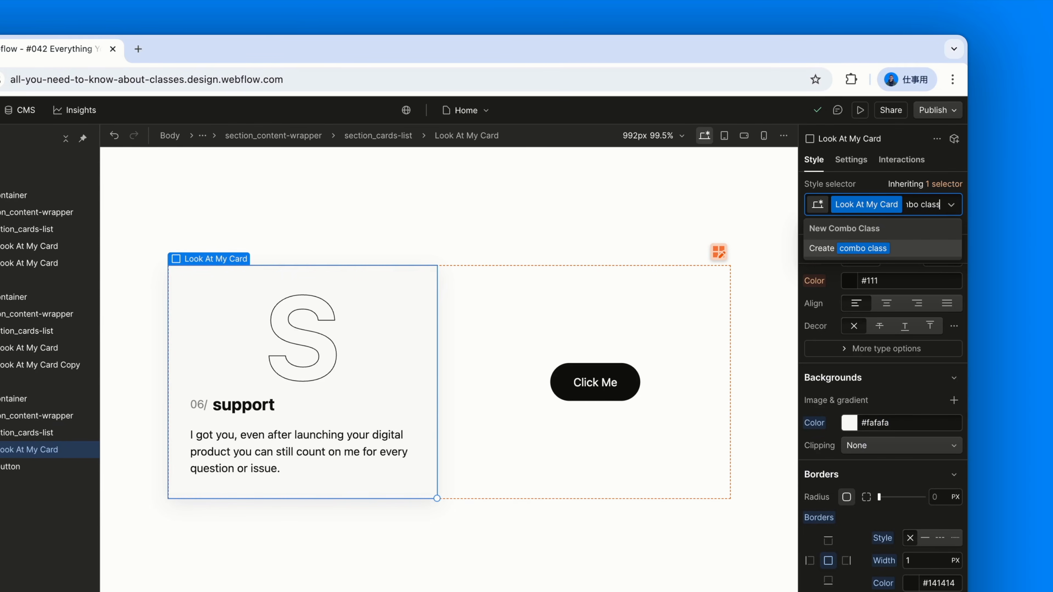
pyautogui.press('Escape')
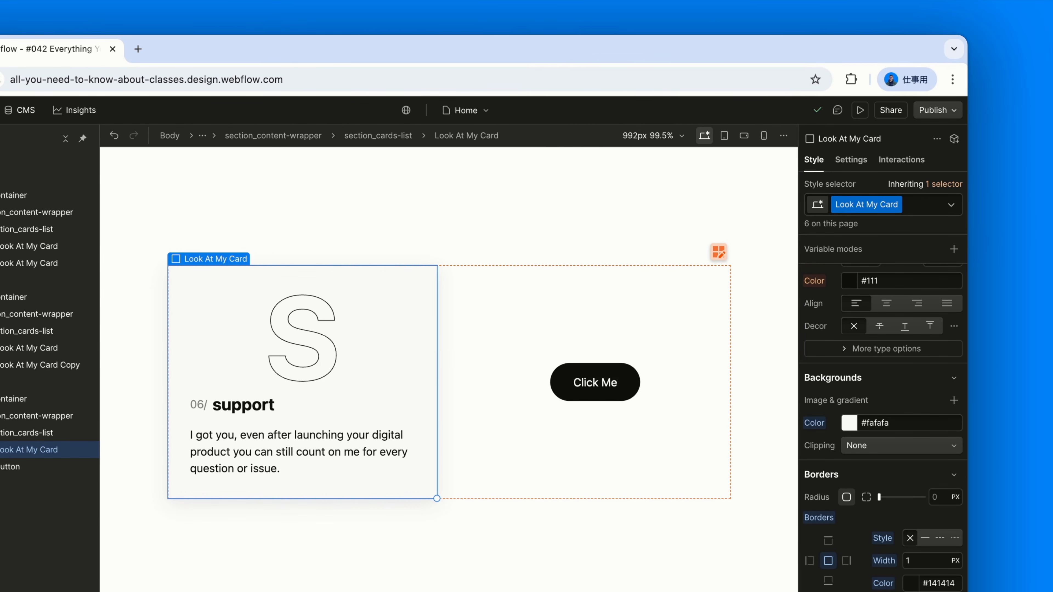
pyautogui.press('super+Return')
pyautogui.write('combo class')
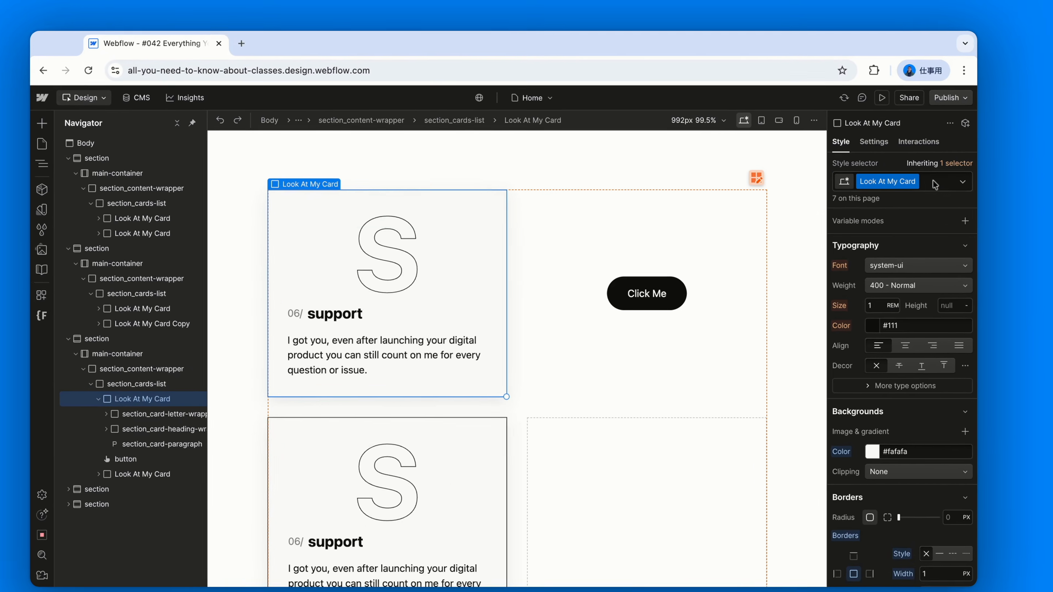
# - Add the combo class cc-darker-background to the card beside the Click Me button and set its background colour to #dbdbdb
pyautogui.click(939, 178)
pyautogui.write('cc-')
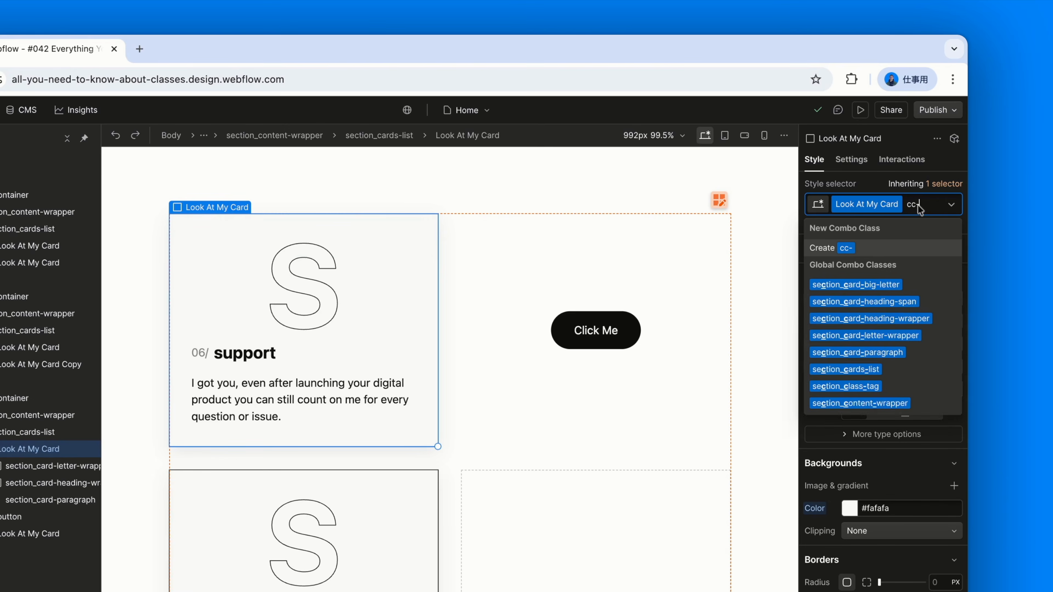
pyautogui.write('darker-background')
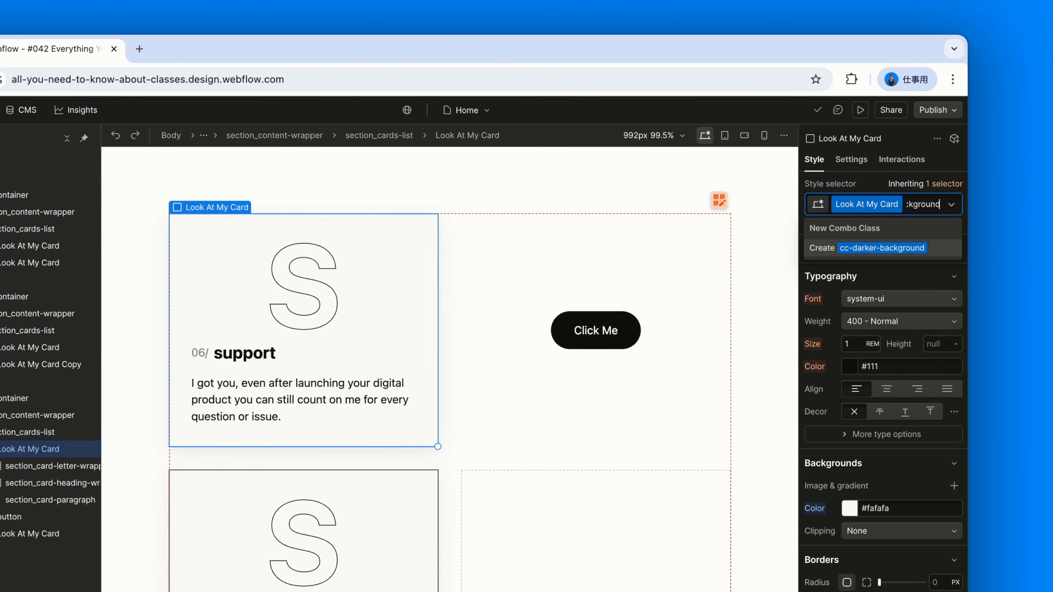
pyautogui.press('Return')
pyautogui.click(849, 528)
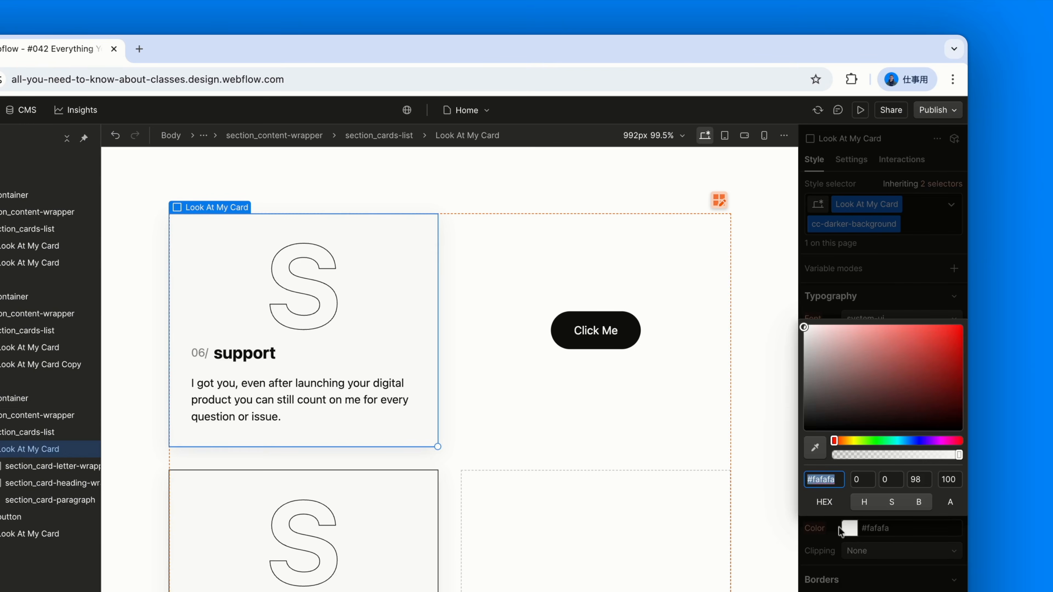
pyautogui.click(806, 356)
pyautogui.moveTo(806, 357); pyautogui.dragTo(800, 341)
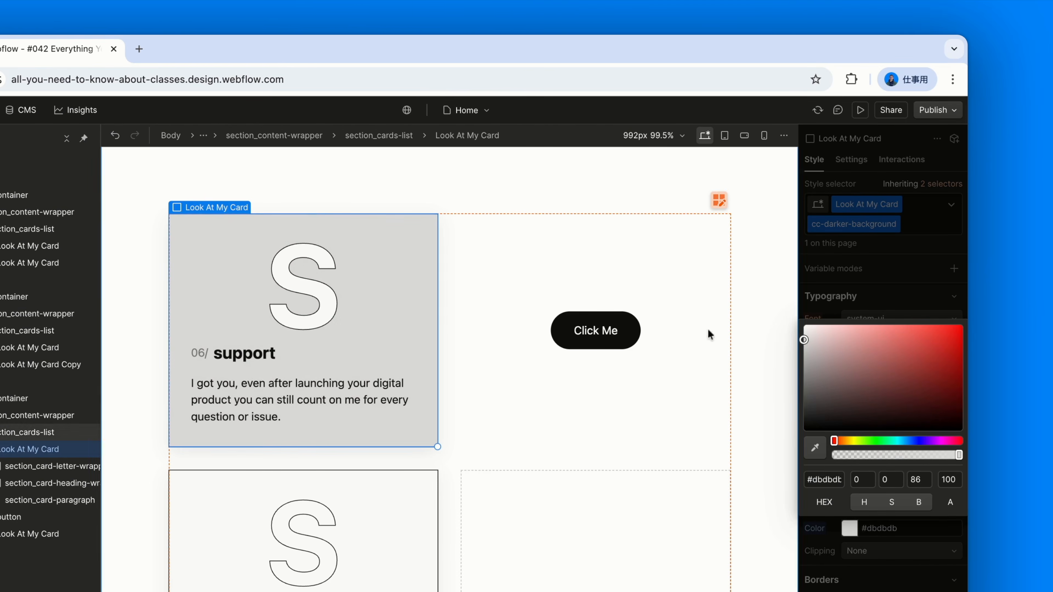
# - Add the combo class is-secondary to the Click Me button and make its background colour fully transparent
pyautogui.click(626, 343)
pyautogui.click(881, 208)
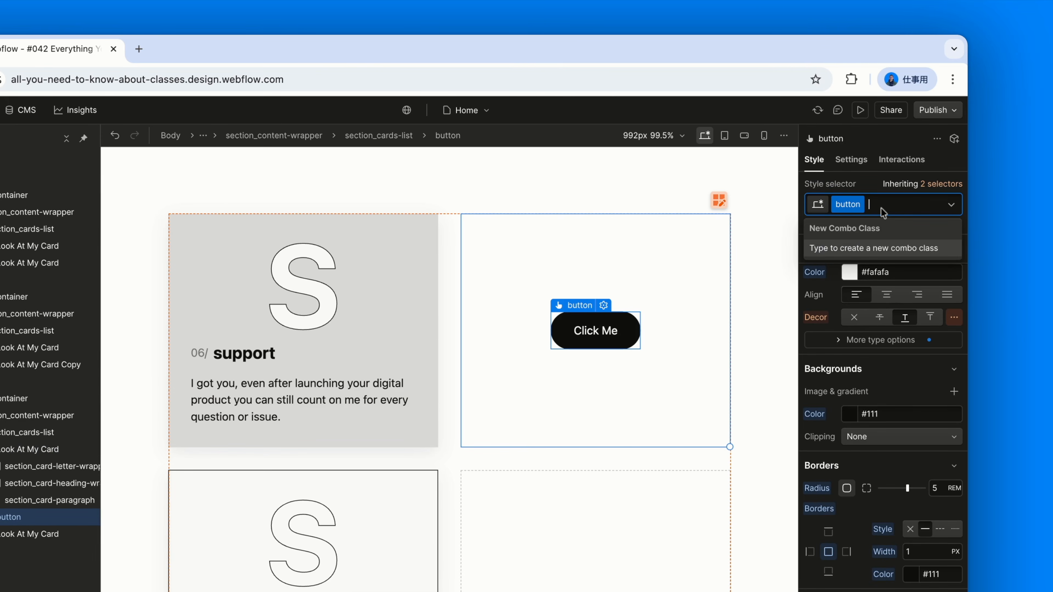
pyautogui.write('is-')
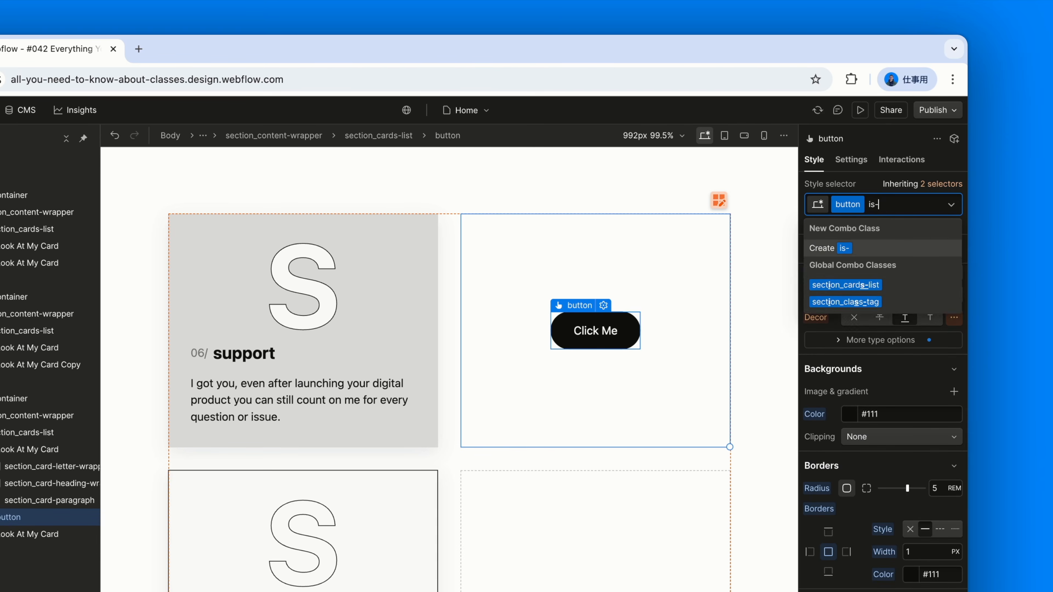
pyautogui.write('secondary')
pyautogui.press('Return')
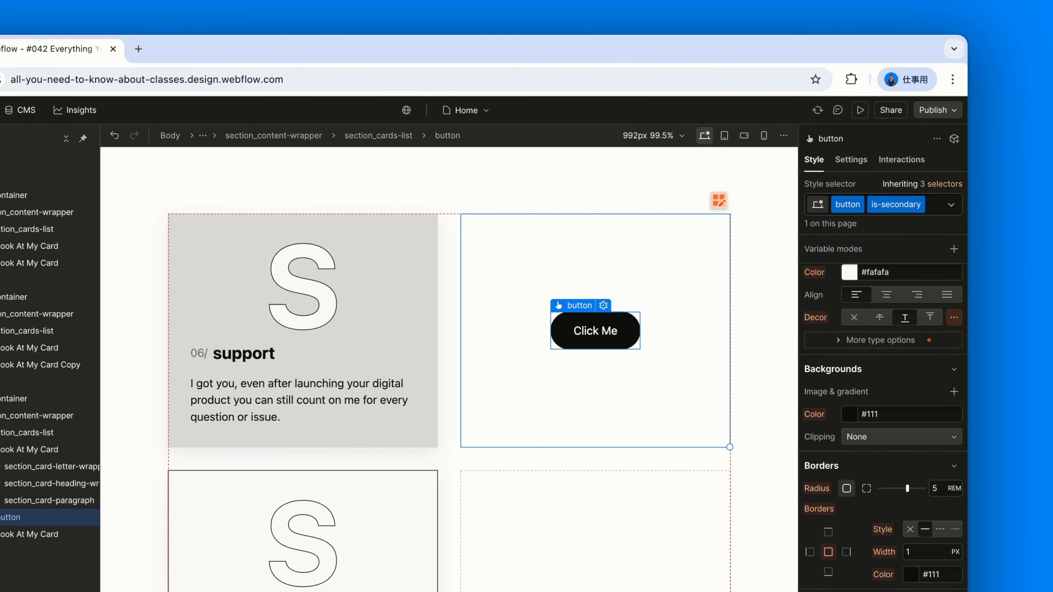
pyautogui.click(849, 414)
pyautogui.click(835, 562)
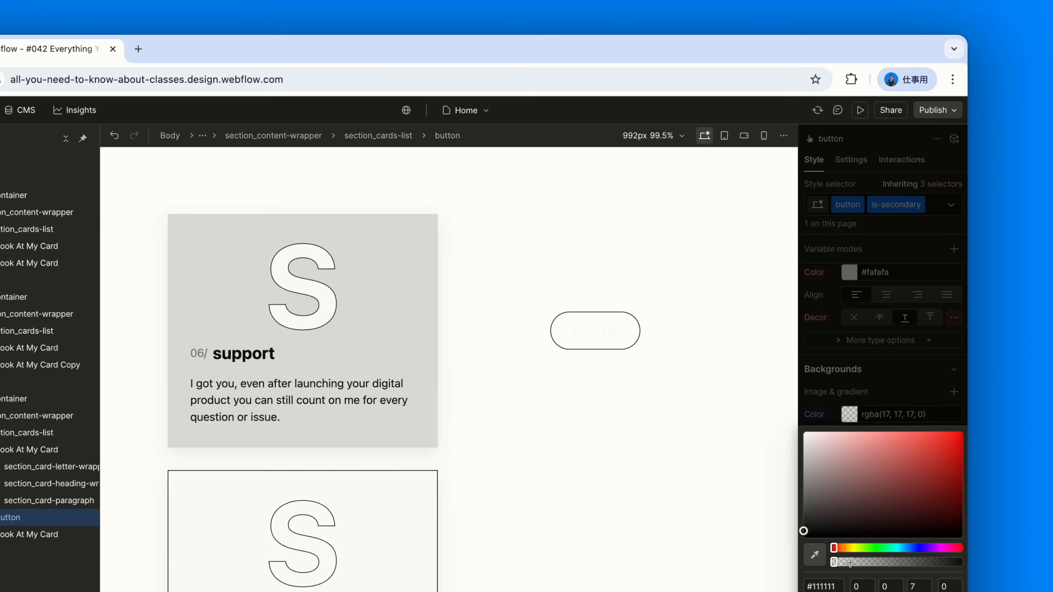
# - Set the Click Me button's text colour to black and its border style to none
pyautogui.click(901, 277)
pyautogui.write('black')
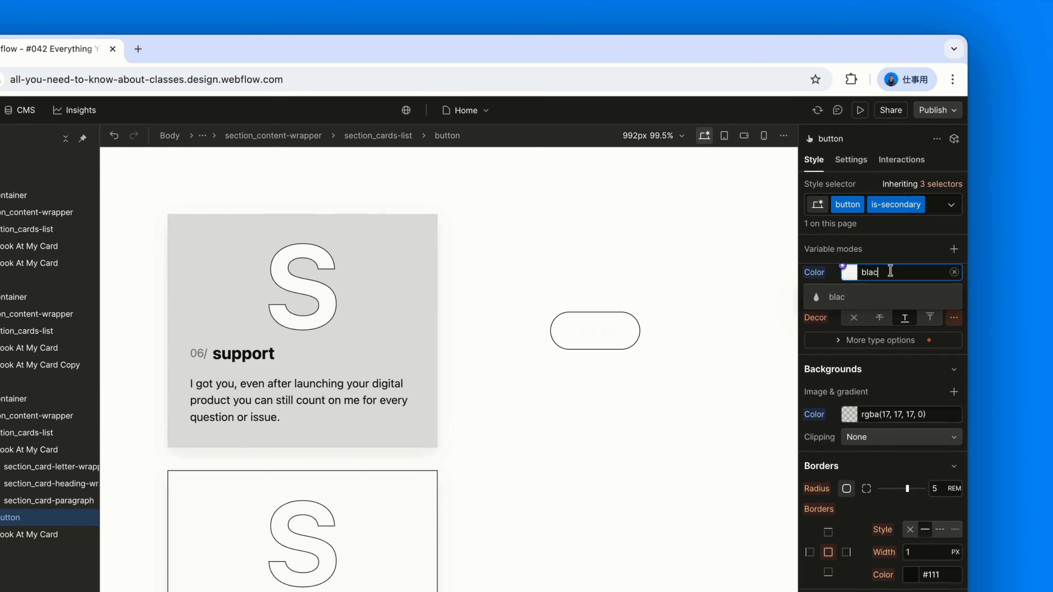
pyautogui.press('Return')
pyautogui.click(910, 531)
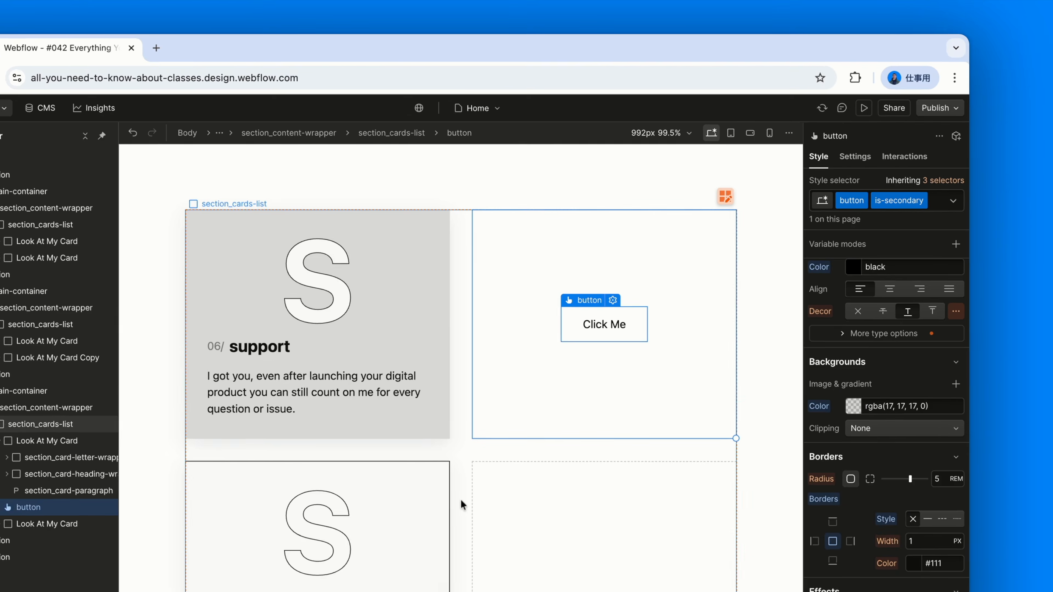
# - Select the bordered card below the grey one to examine its combo class
pyautogui.click(452, 507)
pyautogui.scroll(-3, 539, 433)
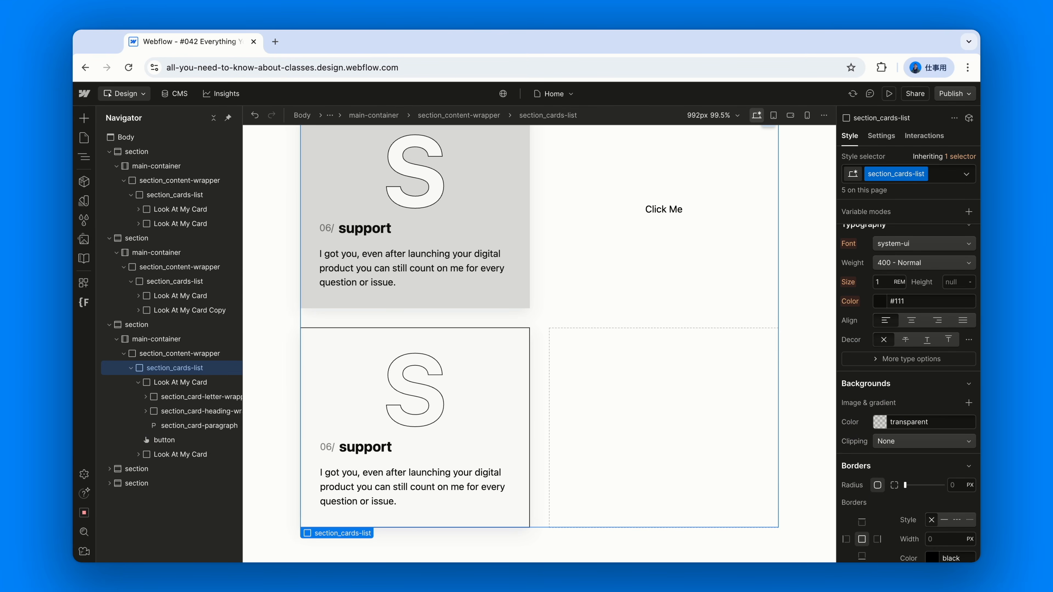
pyautogui.click(522, 386)
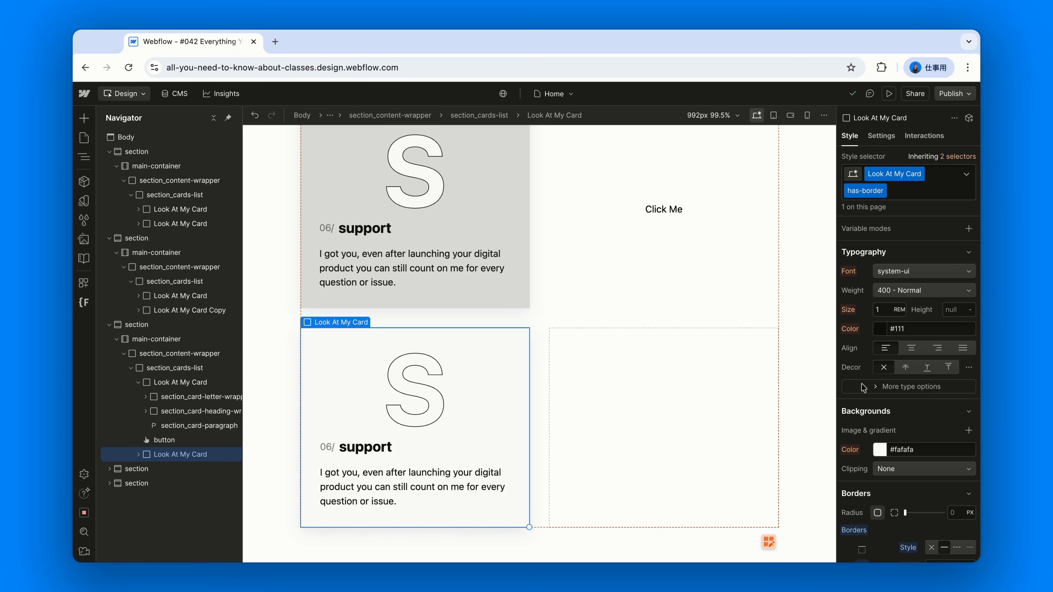
# - Review the style properties of the bordered card's has-border combo class, from borders up to layout
pyautogui.scroll(-5, 864, 388)
pyautogui.scroll(-4, 910, 402)
pyautogui.scroll(10, 910, 402)
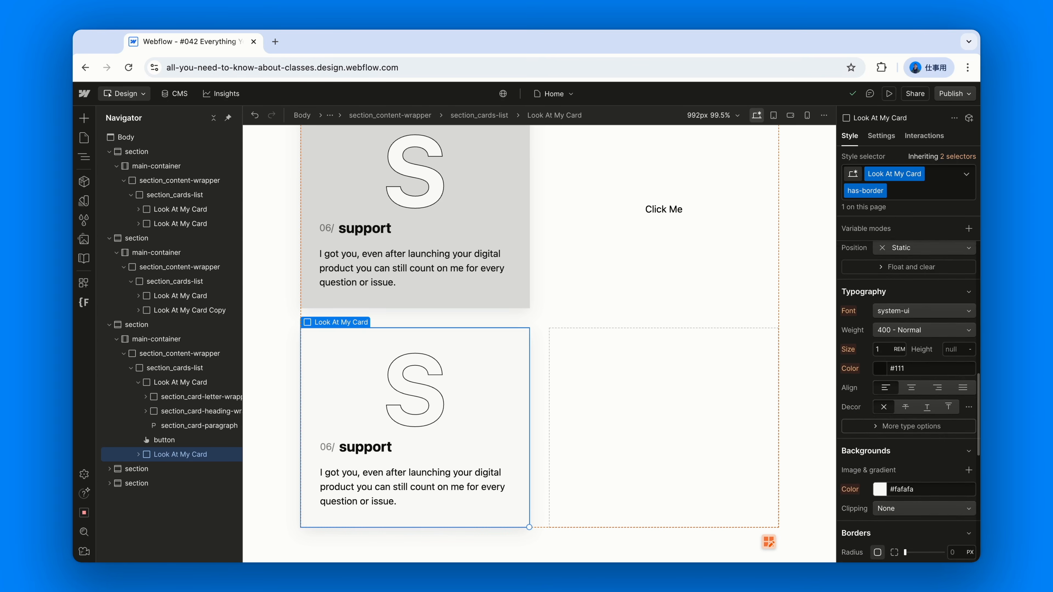
pyautogui.scroll(8, 909, 402)
pyautogui.scroll(9, 909, 402)
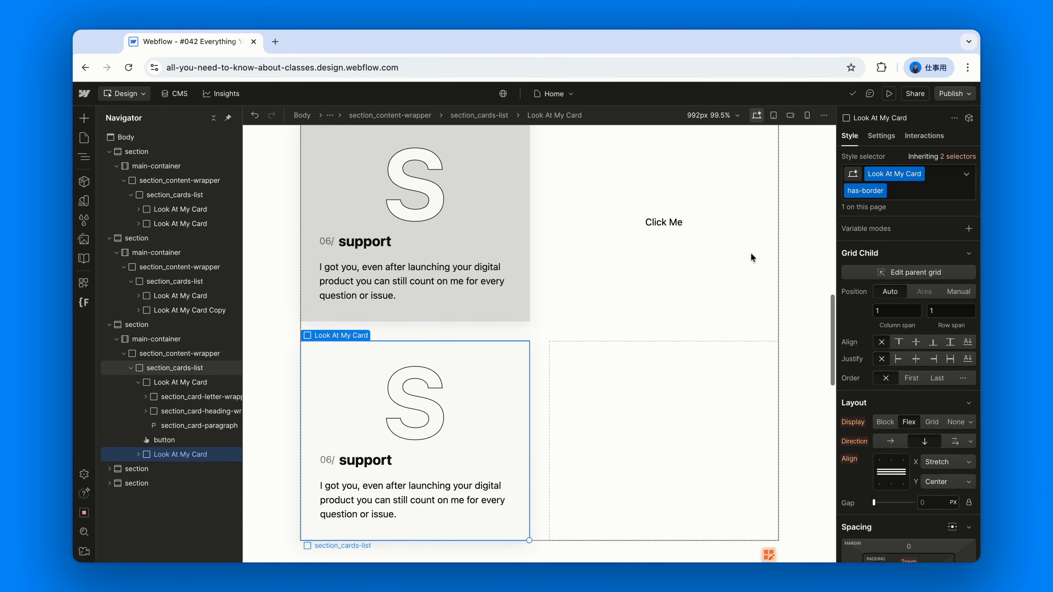
pyautogui.scroll(3, 751, 253)
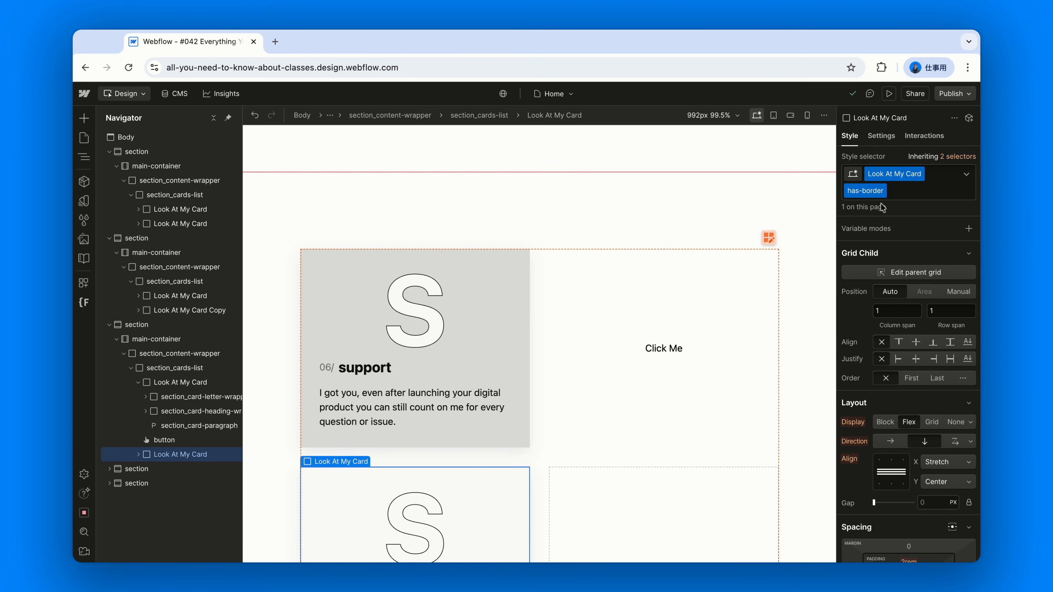
# - Vary the top border width of the third section's has-border combo class, raising it through 5 and 12 px and lowering it again
pyautogui.click(215, 324)
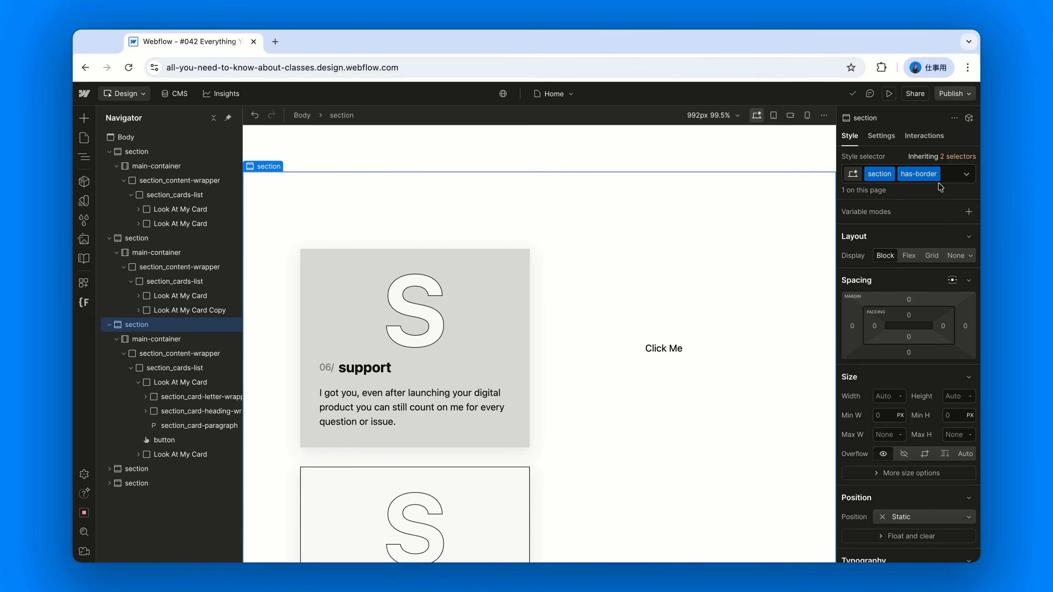
pyautogui.scroll(-7, 908, 259)
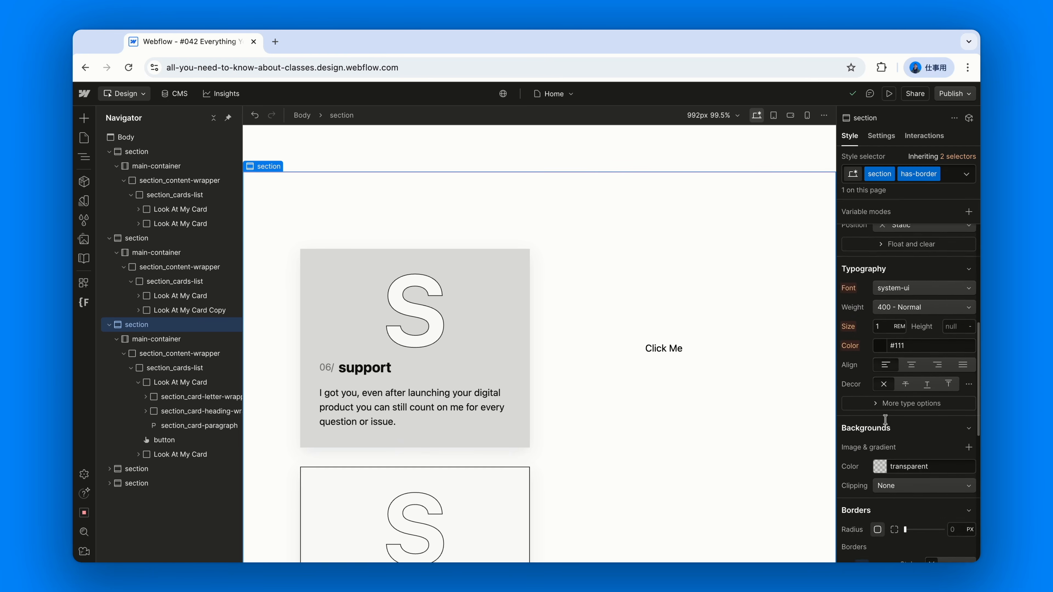
pyautogui.scroll(-10, 886, 420)
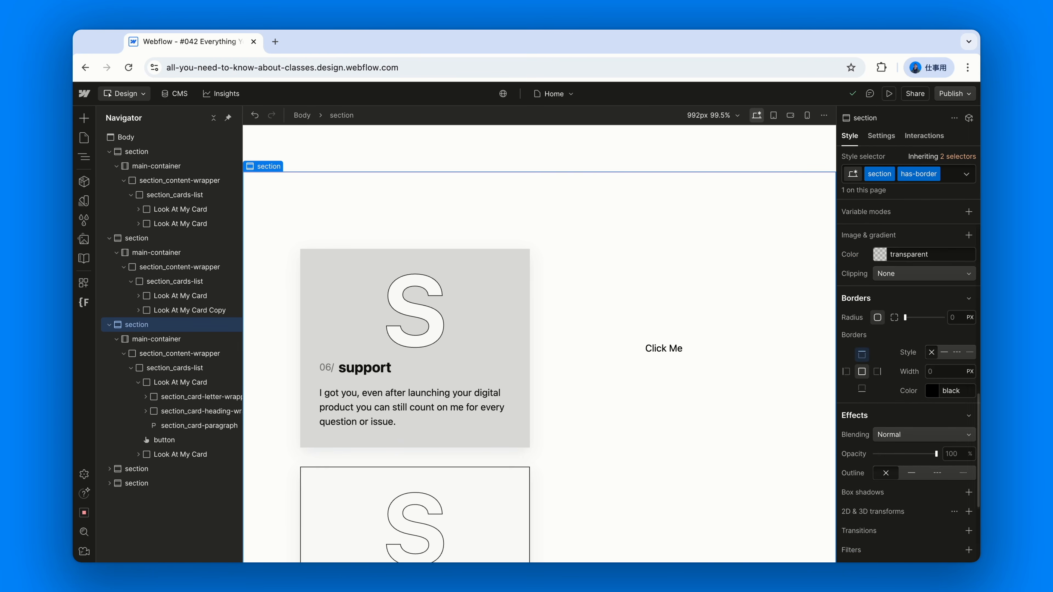
pyautogui.click(865, 357)
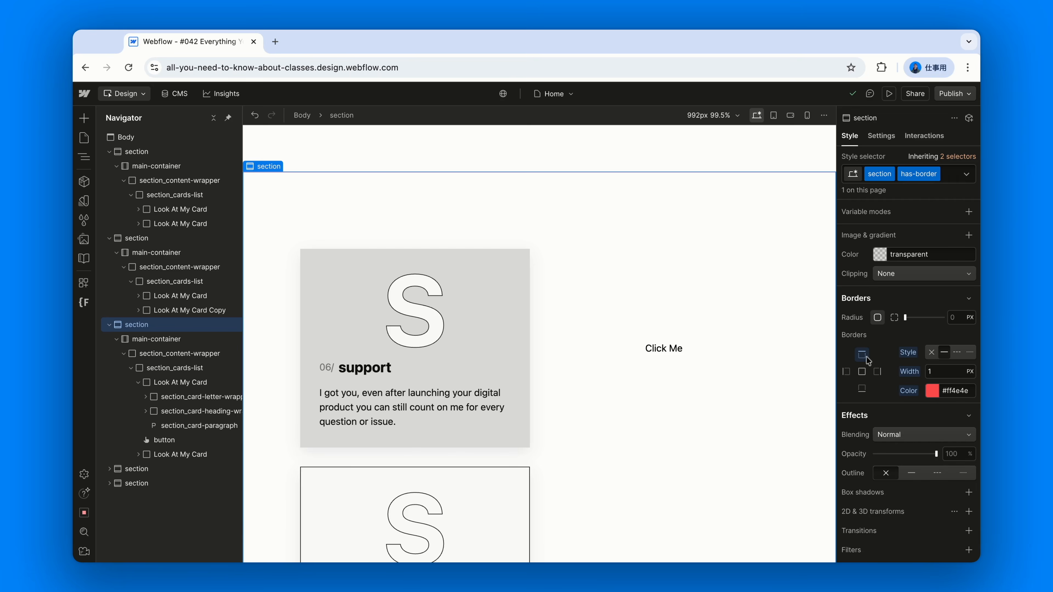
pyautogui.click(940, 368)
pyautogui.write('6')
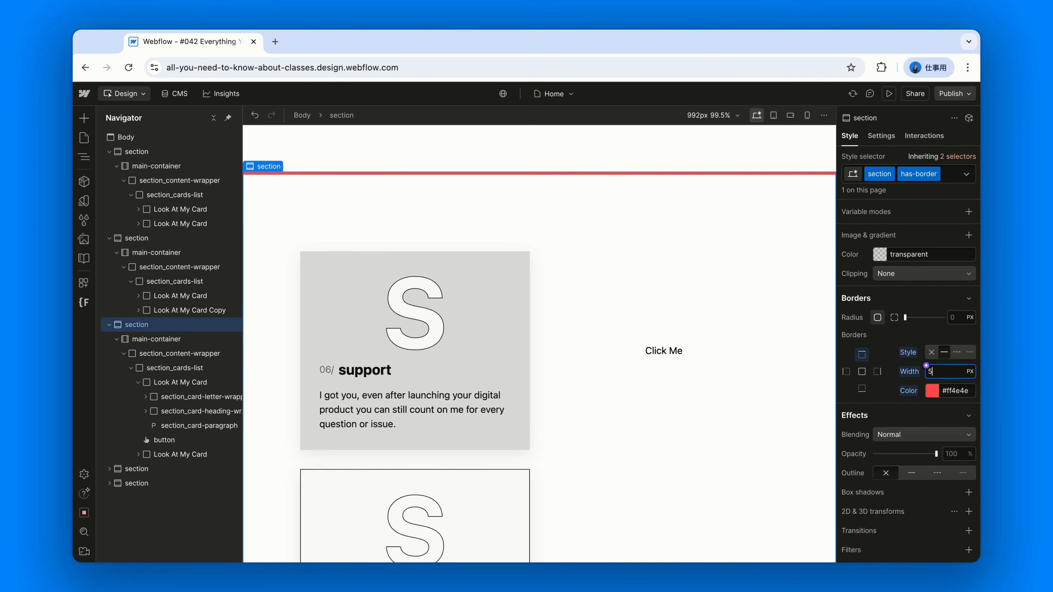
pyautogui.press('Up')
pyautogui.press('Up')
pyautogui.press('Up')
pyautogui.press('Up')
pyautogui.press('Up')
pyautogui.press('Up')
pyautogui.press('Up')
pyautogui.press('Up')
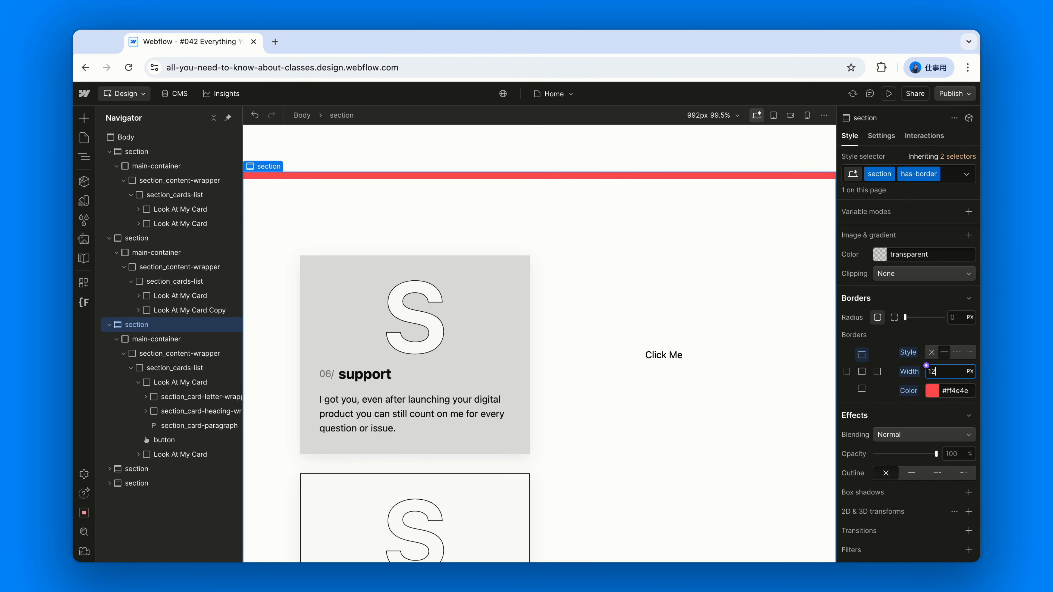
pyautogui.press('Up')
pyautogui.press('Up')
pyautogui.press('Up')
pyautogui.press('Down')
pyautogui.press('Down')
pyautogui.press('Down')
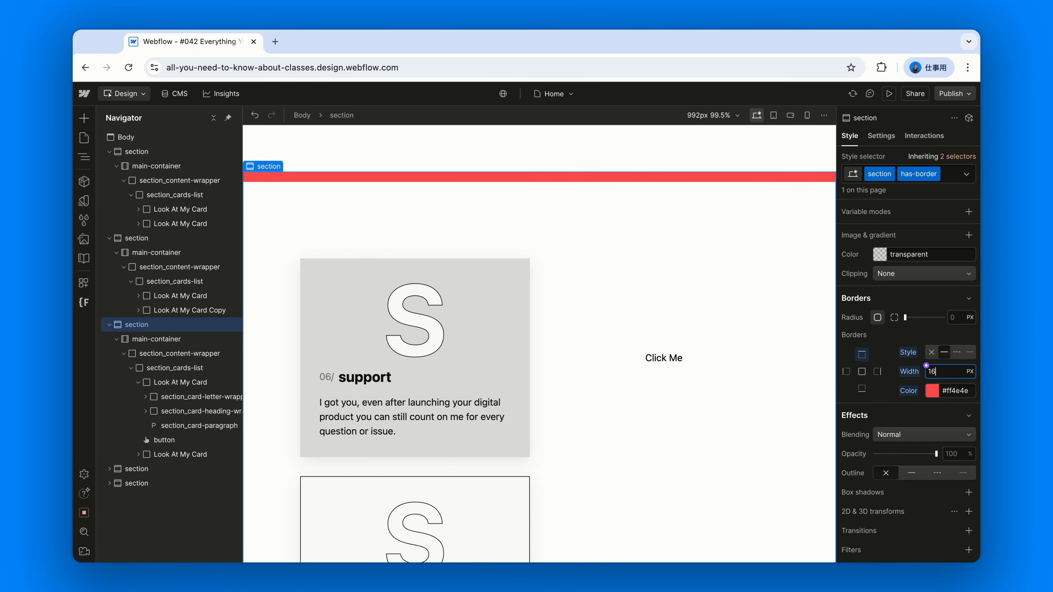
pyautogui.press('Down')
pyautogui.press('Down')
pyautogui.press('Down')
pyautogui.press('Down')
pyautogui.press('Down')
pyautogui.press('Down')
pyautogui.press('Down')
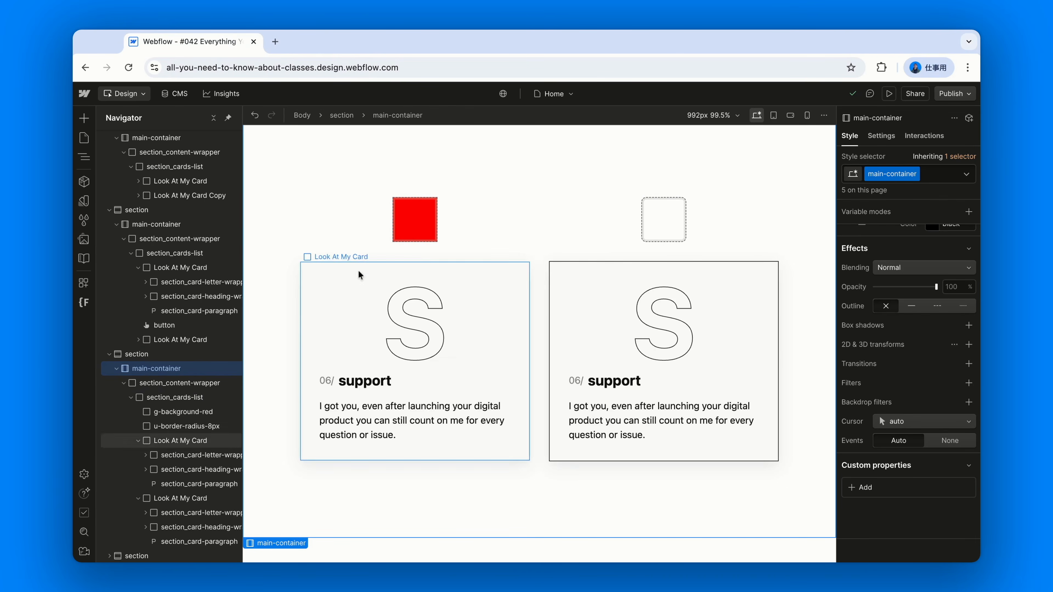
# - Inspect the classes on the red square and the rounded square above the two cards
pyautogui.click(413, 233)
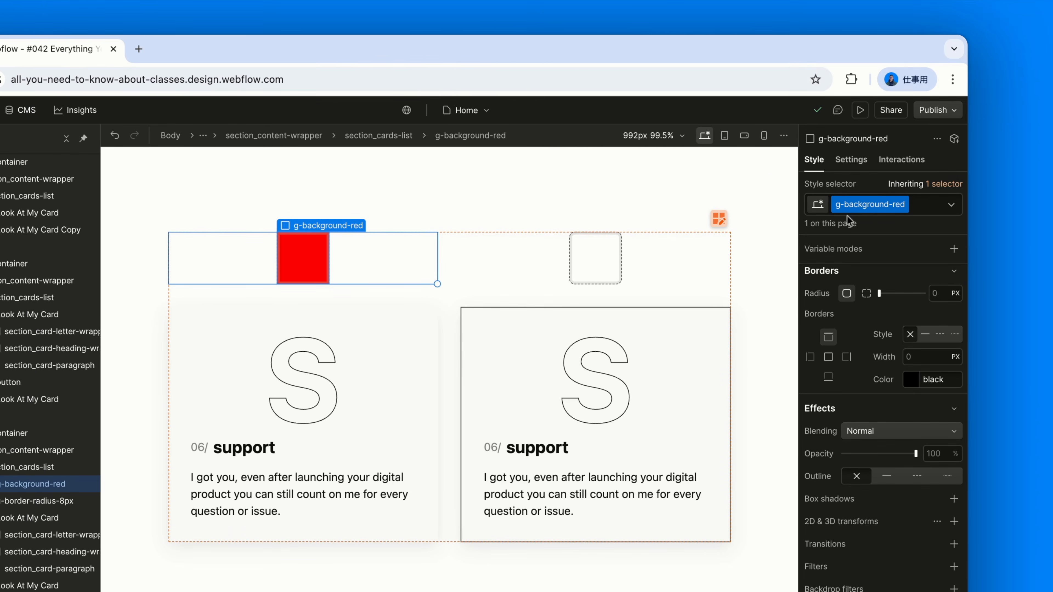
pyautogui.click(621, 257)
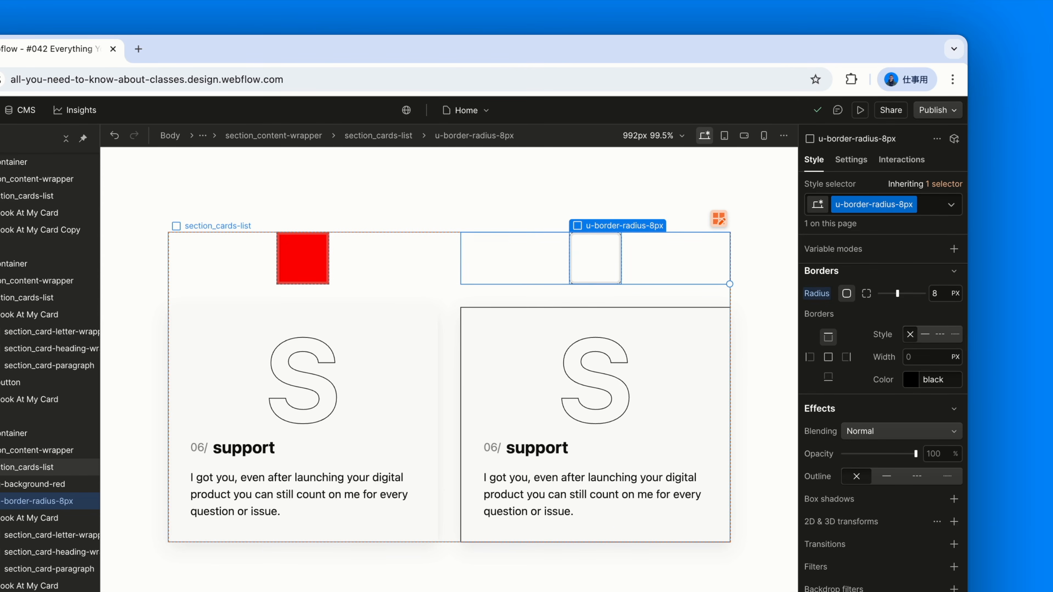
pyautogui.click(304, 266)
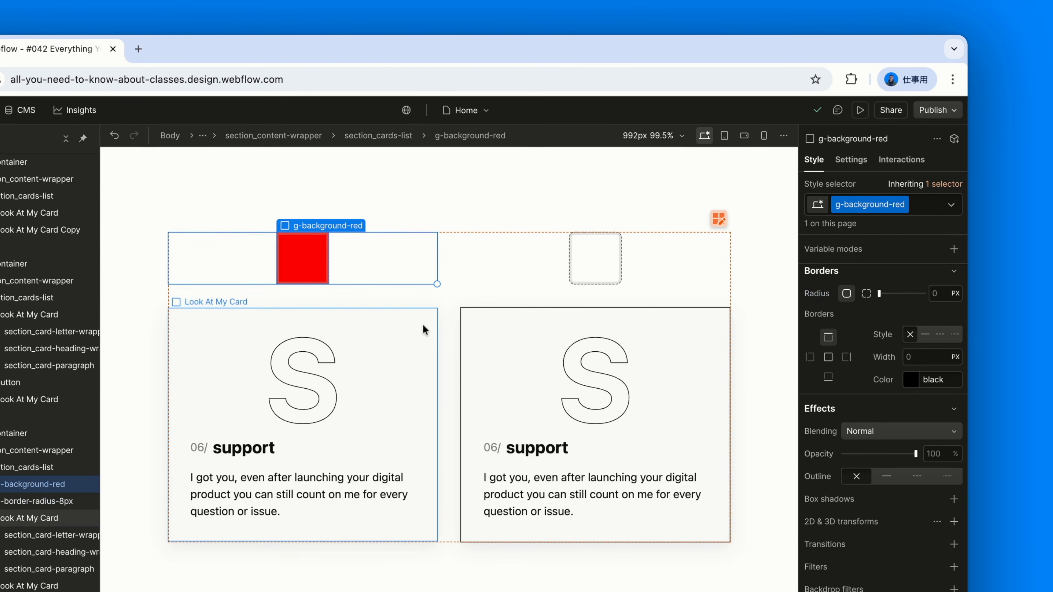
# - Add the global combo class g-background-red to the card below the red square
pyautogui.click(423, 326)
pyautogui.press('super+Return')
pyautogui.write('g-red')
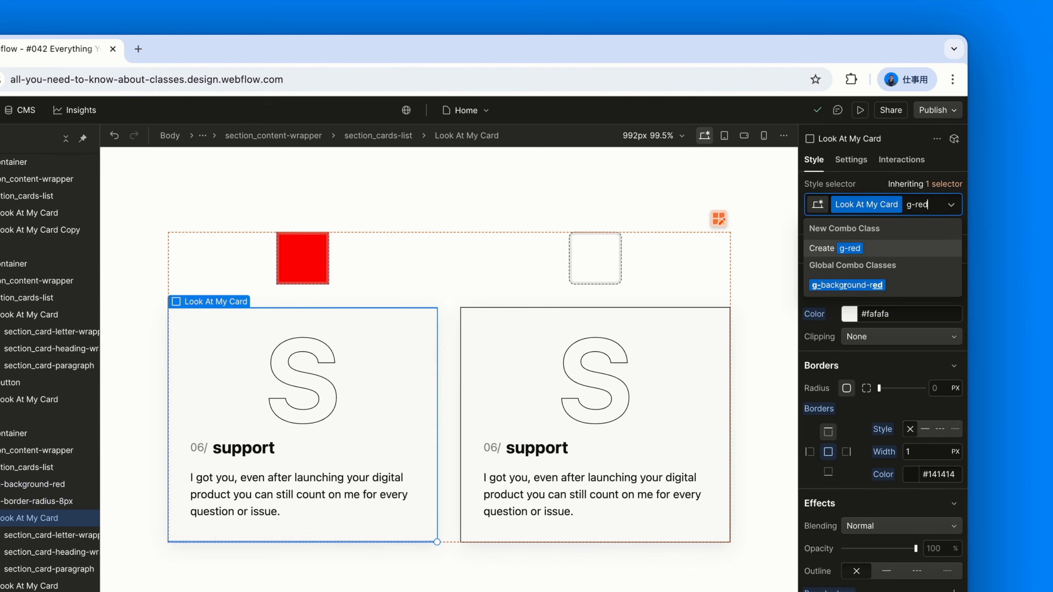
pyautogui.click(846, 286)
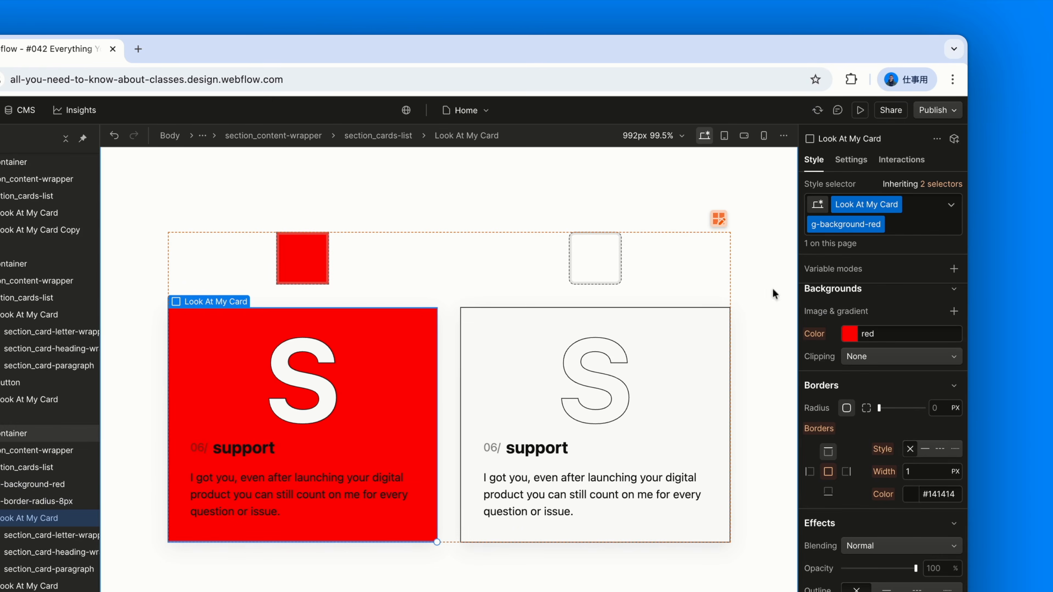
# - Add the global combo class u-border-radius-8px to the bordered card beside the red card
pyautogui.click(710, 327)
pyautogui.press('super+Return')
pyautogui.write('u-')
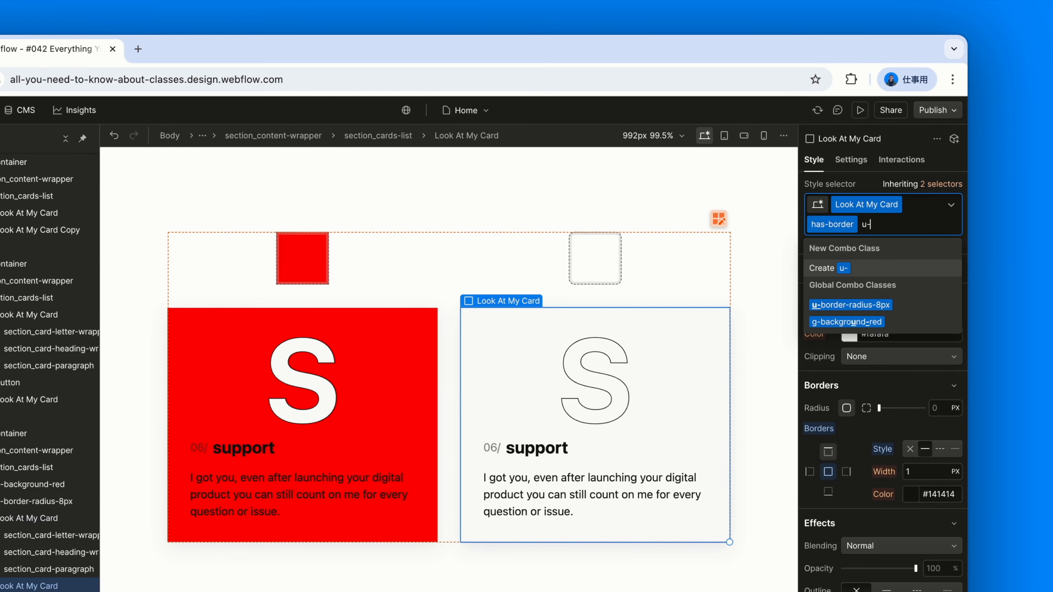
pyautogui.click(908, 309)
pyautogui.click(750, 352)
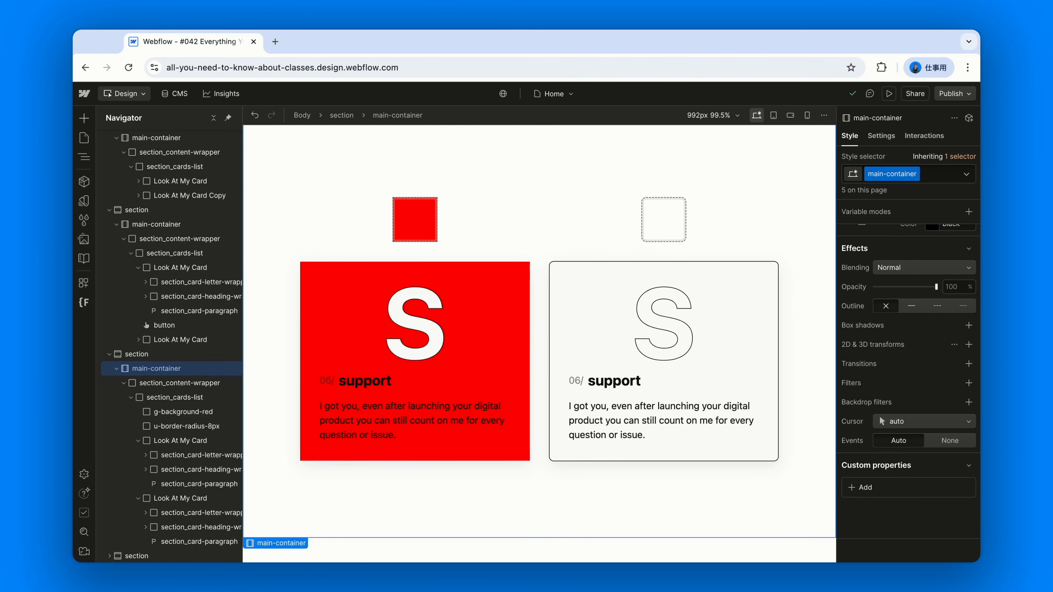
# - Compare the page usage of g-background-red on the red card and on the red square
pyautogui.click(522, 277)
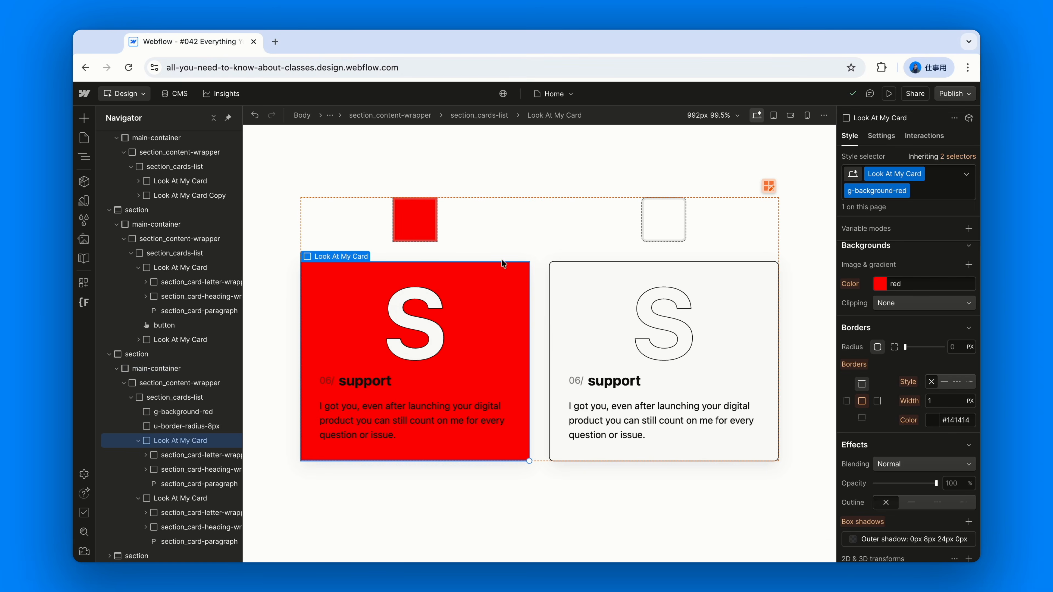
pyautogui.click(417, 224)
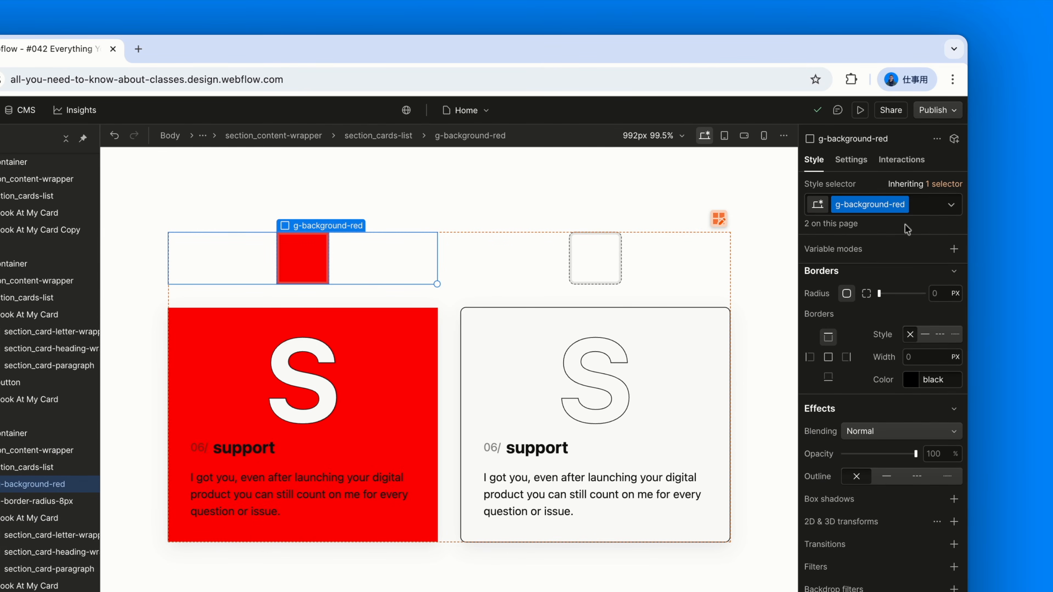
# - Set the red card's background colour to a pale pink and check the red square's g-background-red class against it
pyautogui.click(426, 345)
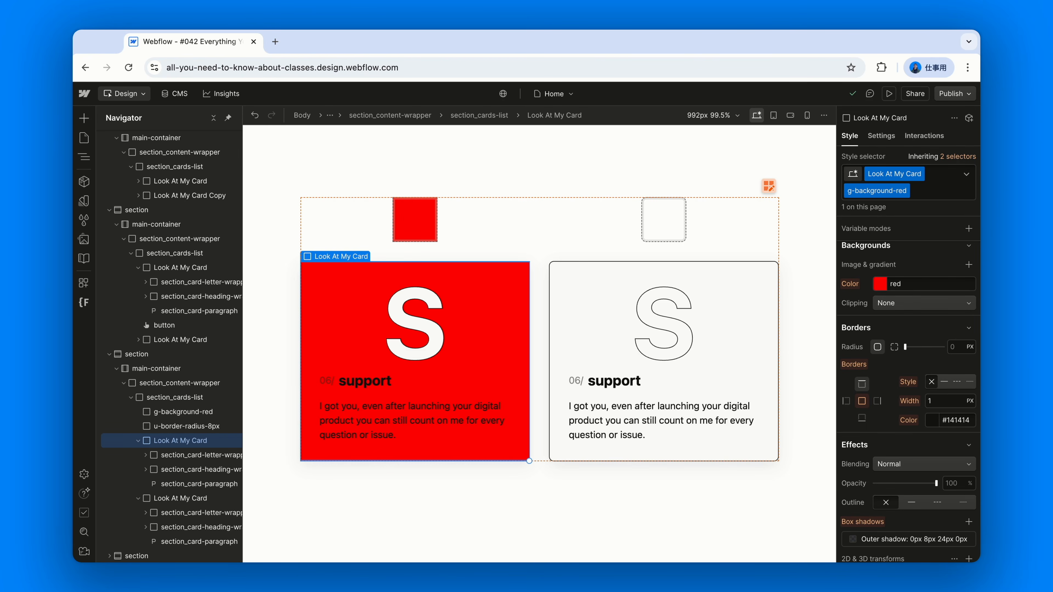
pyautogui.click(888, 285)
pyautogui.click(892, 345)
pyautogui.moveTo(892, 345); pyautogui.dragTo(876, 299)
pyautogui.click(796, 262)
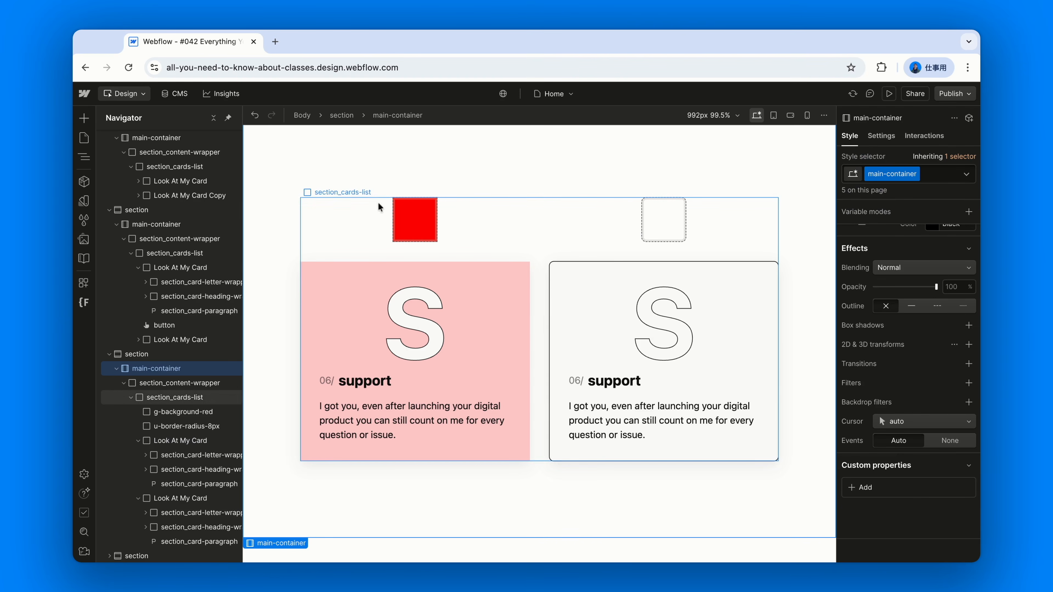
pyautogui.click(407, 225)
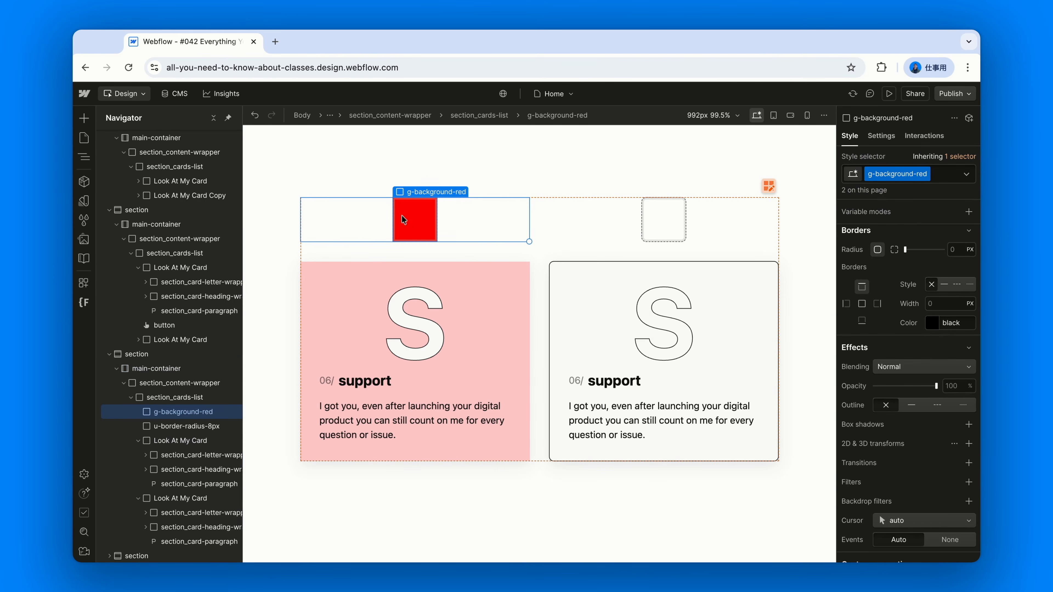
pyautogui.click(361, 268)
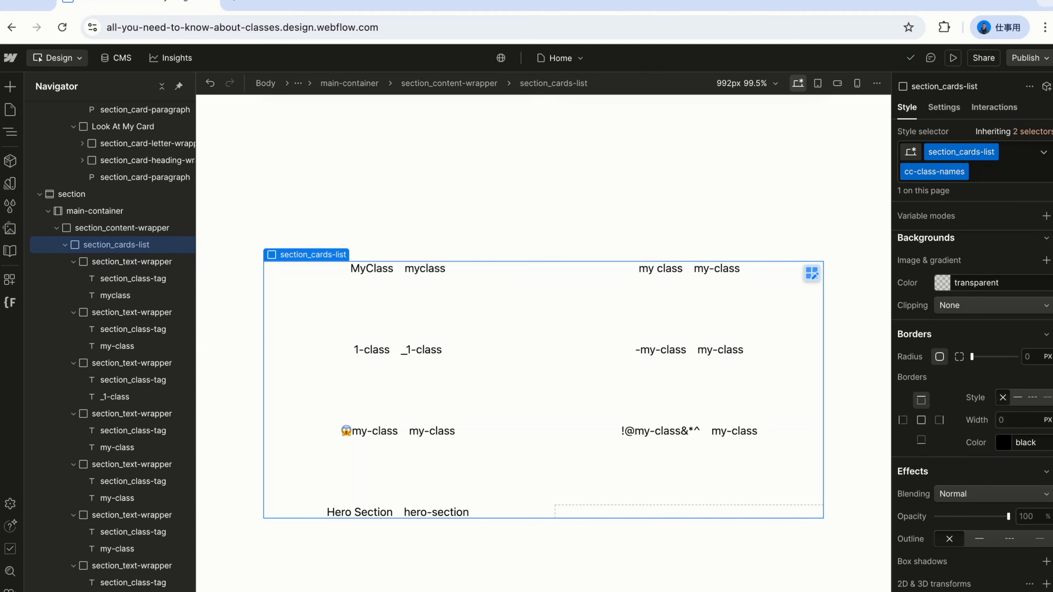
# - Examine the class-name examples MyClass, my class, 1-class and -my-class alongside their CSS versions
pyautogui.click(362, 268)
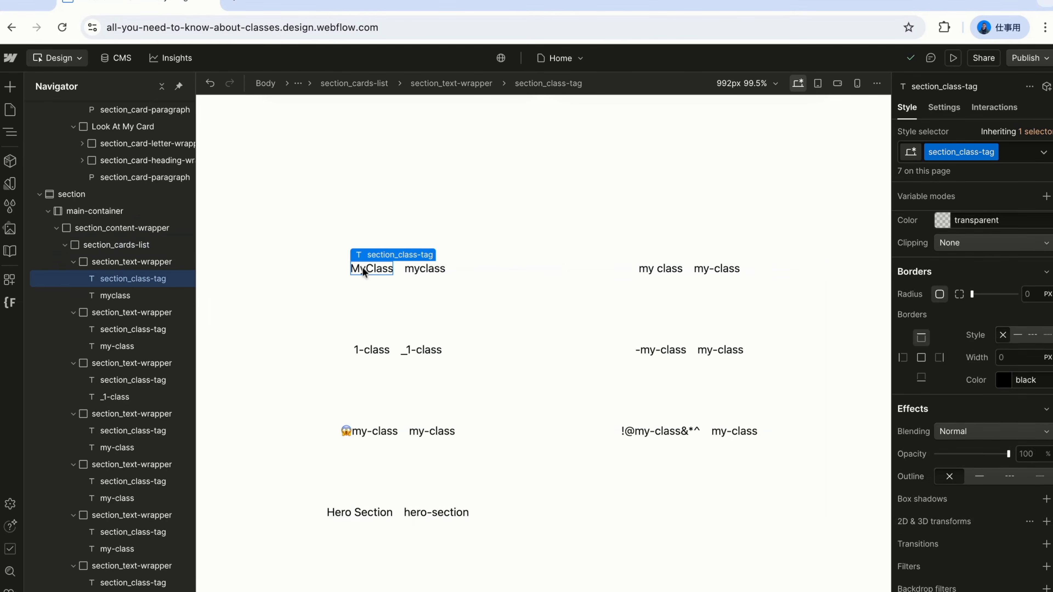
pyautogui.click(414, 272)
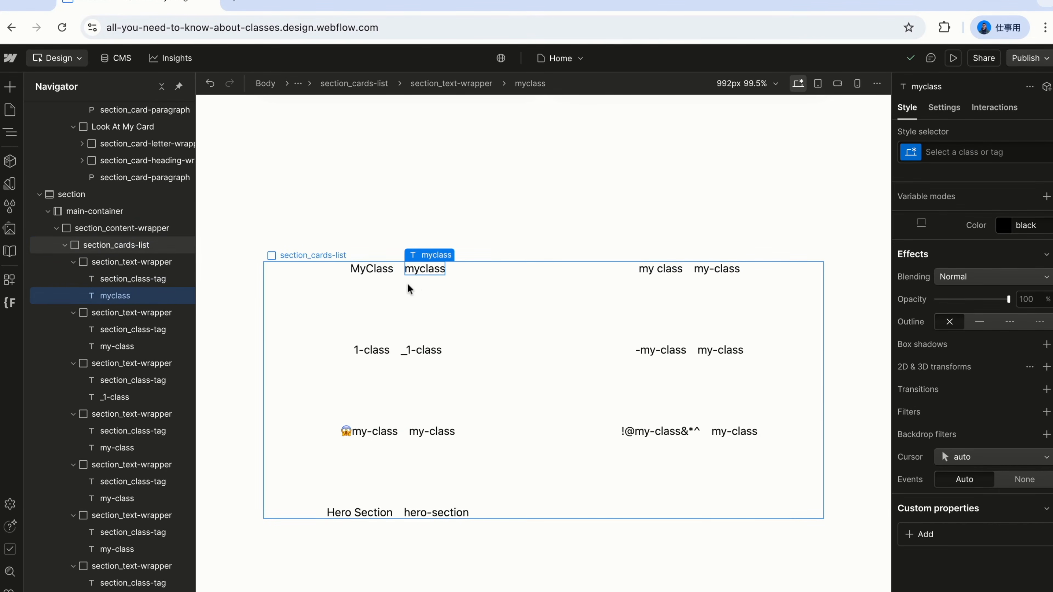
pyautogui.click(663, 270)
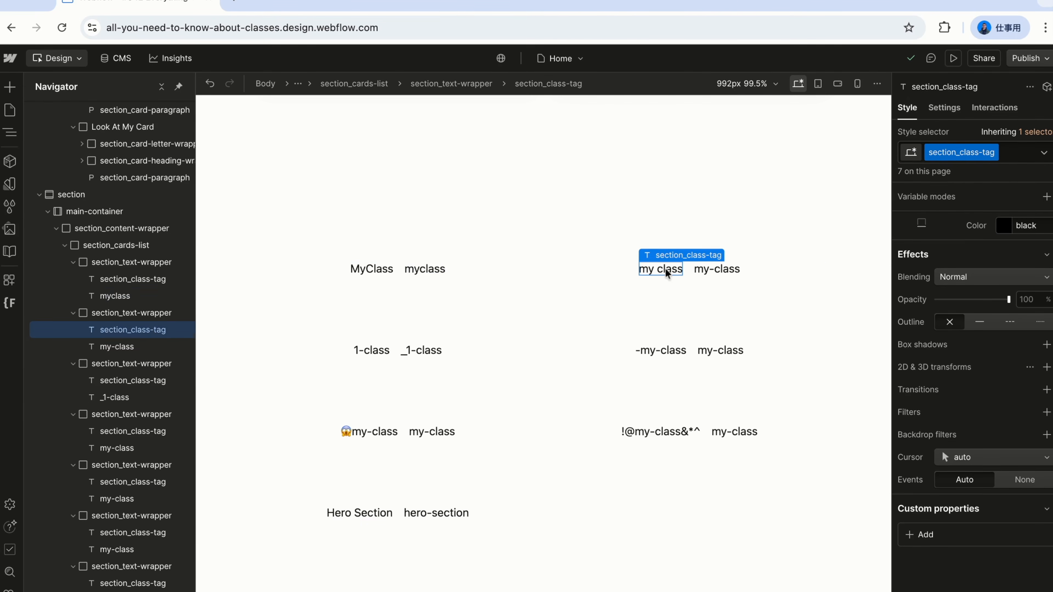
pyautogui.click(718, 274)
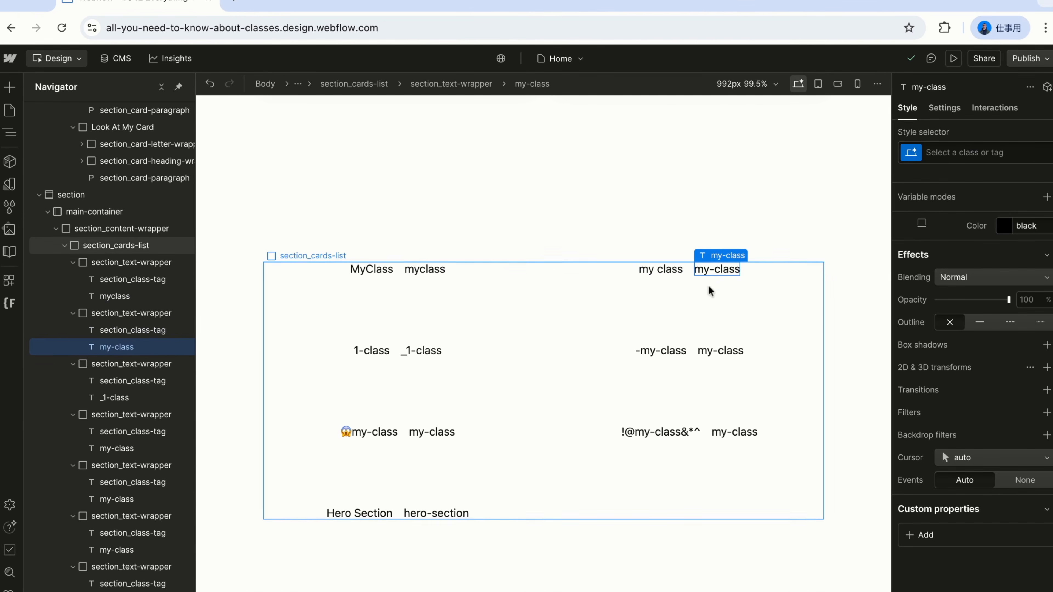
pyautogui.click(371, 354)
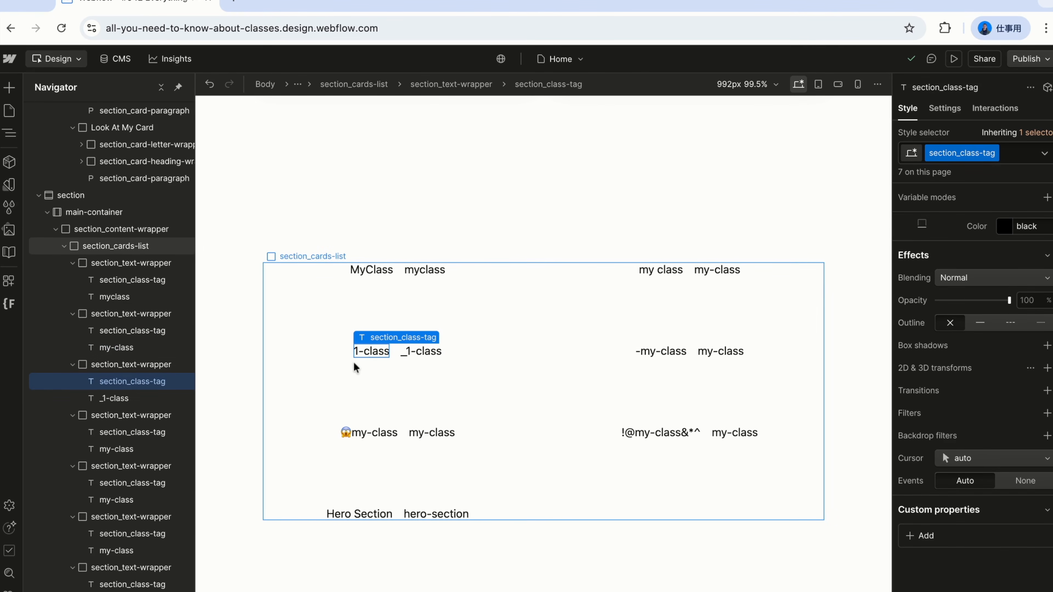
pyautogui.click(418, 352)
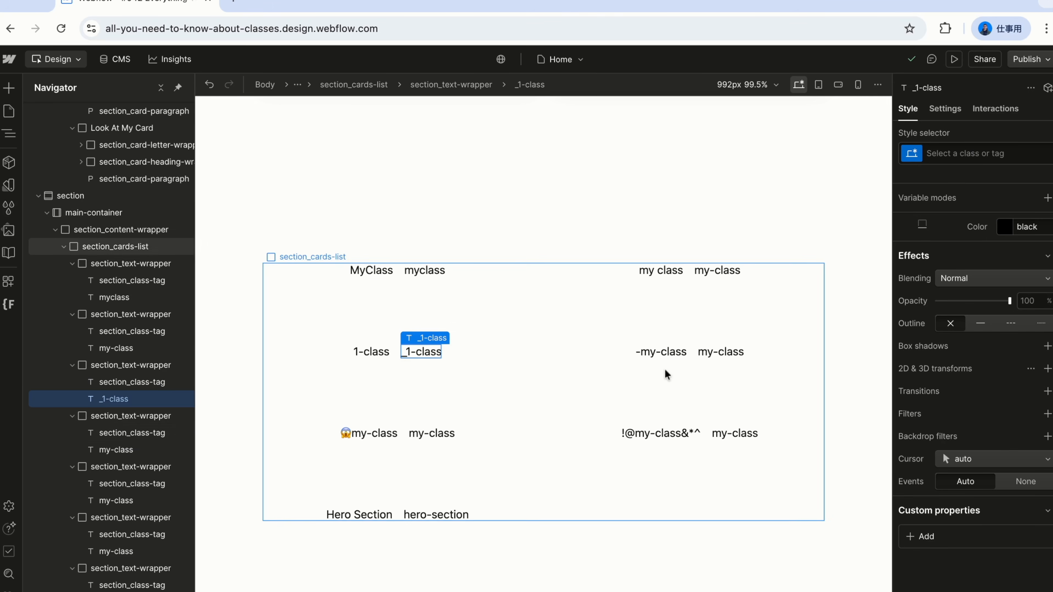
pyautogui.click(656, 354)
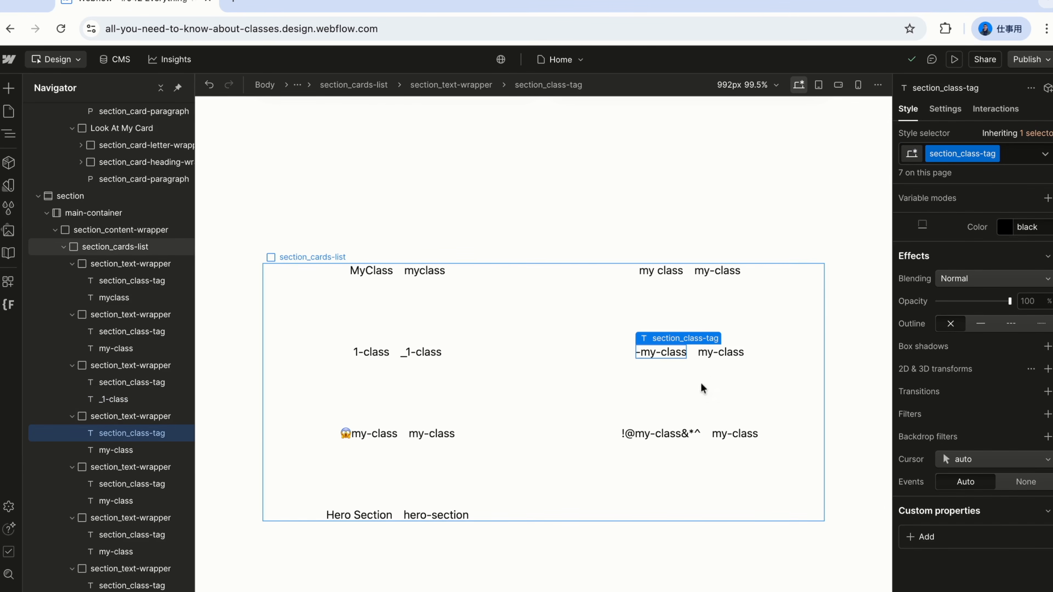
pyautogui.click(724, 355)
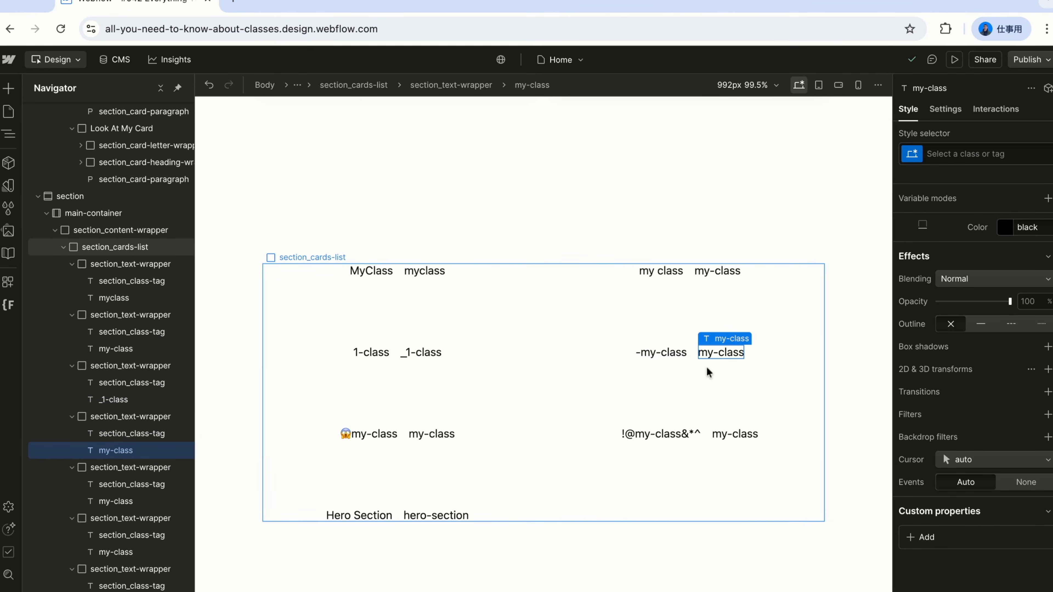
# - Examine the emoji, special-character and Hero Section class-name examples alongside their CSS versions
pyautogui.click(367, 434)
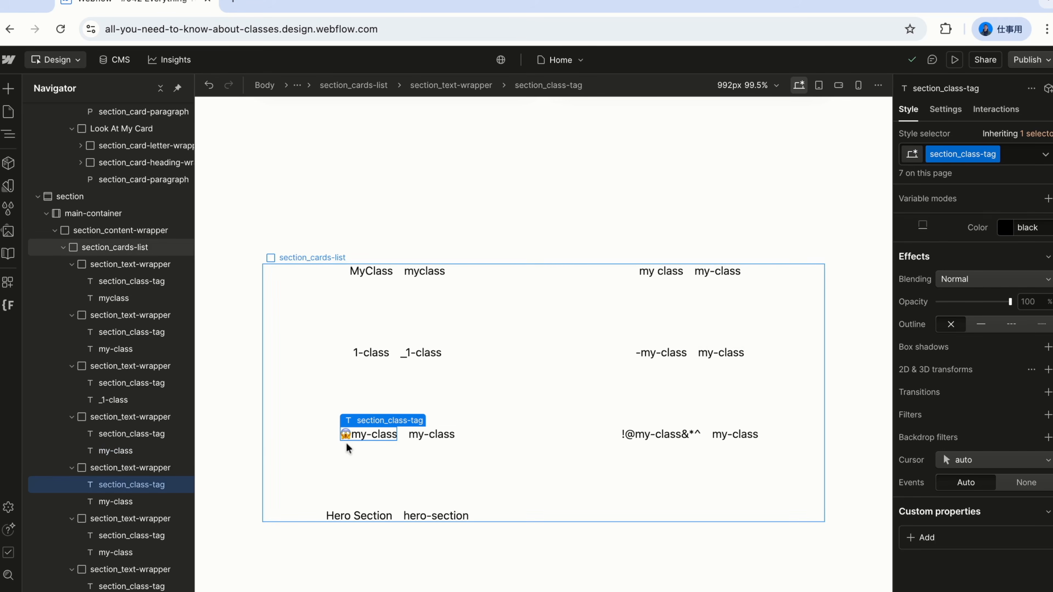
pyautogui.click(431, 437)
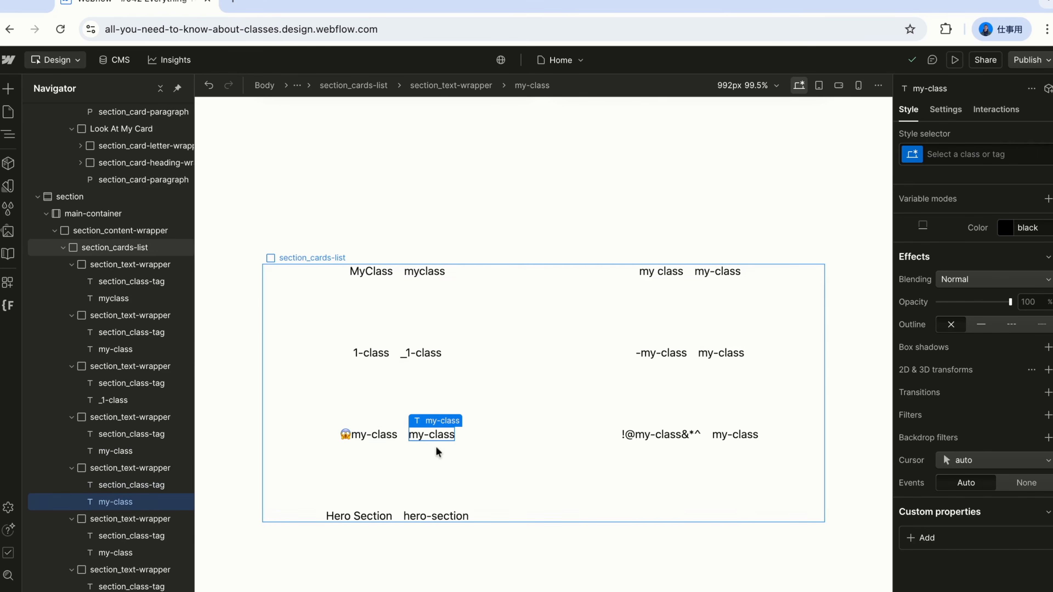
pyautogui.click(644, 436)
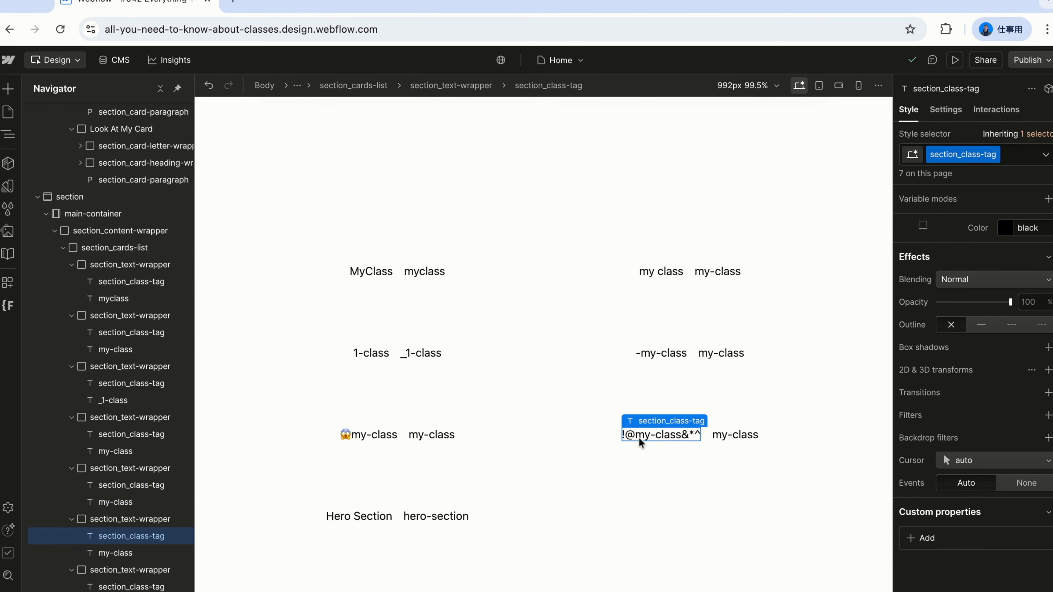
pyautogui.click(734, 435)
pyautogui.click(427, 494)
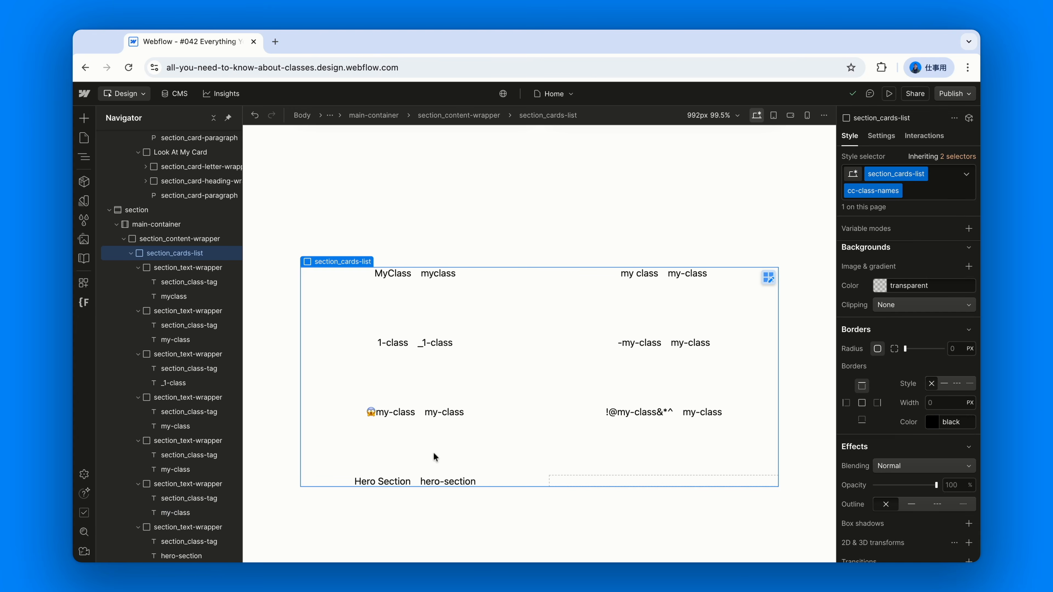
pyautogui.click(365, 482)
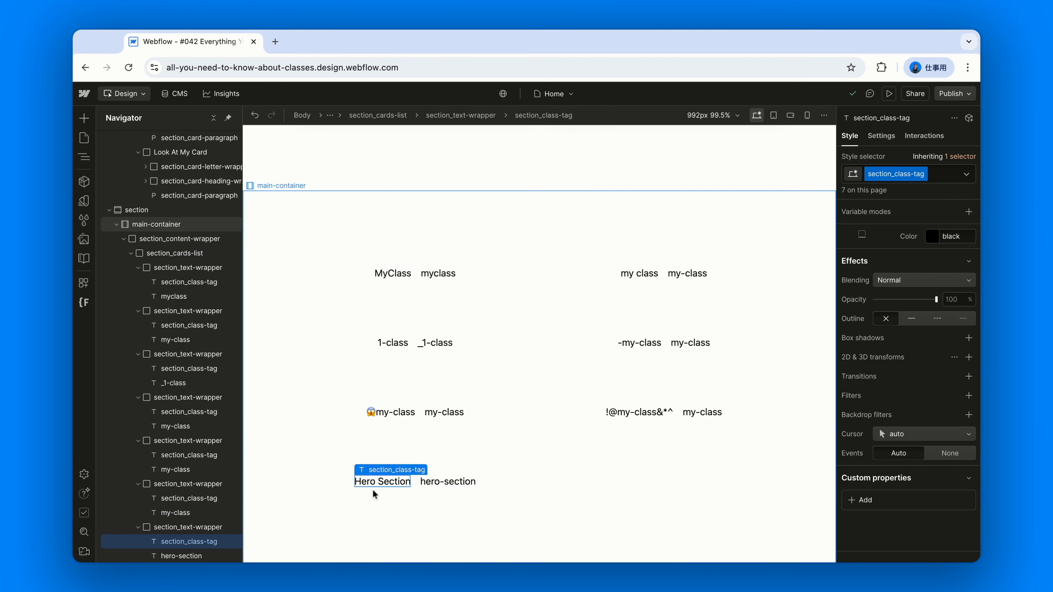
pyautogui.click(454, 485)
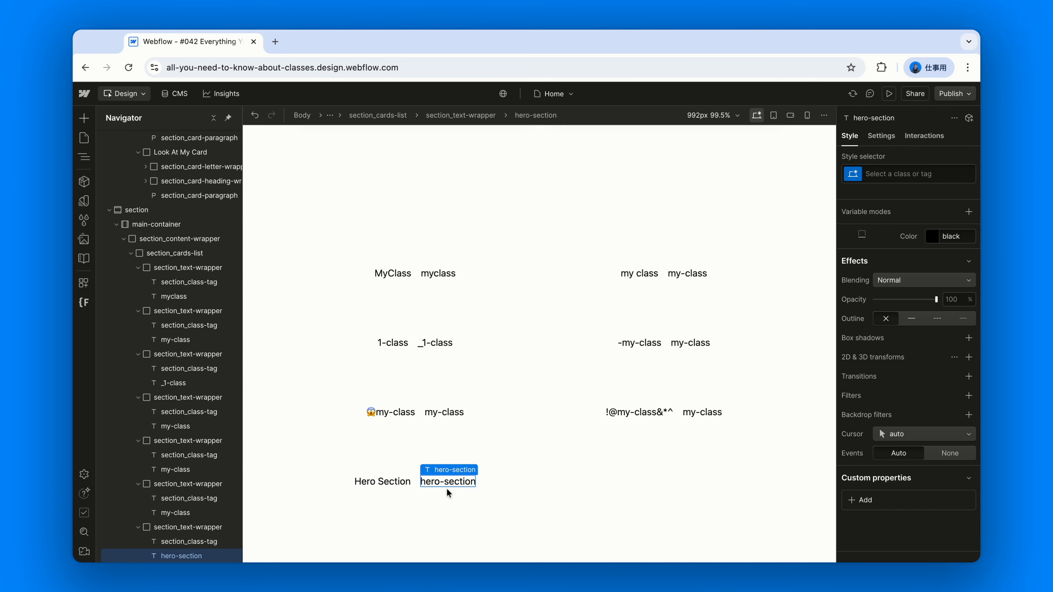